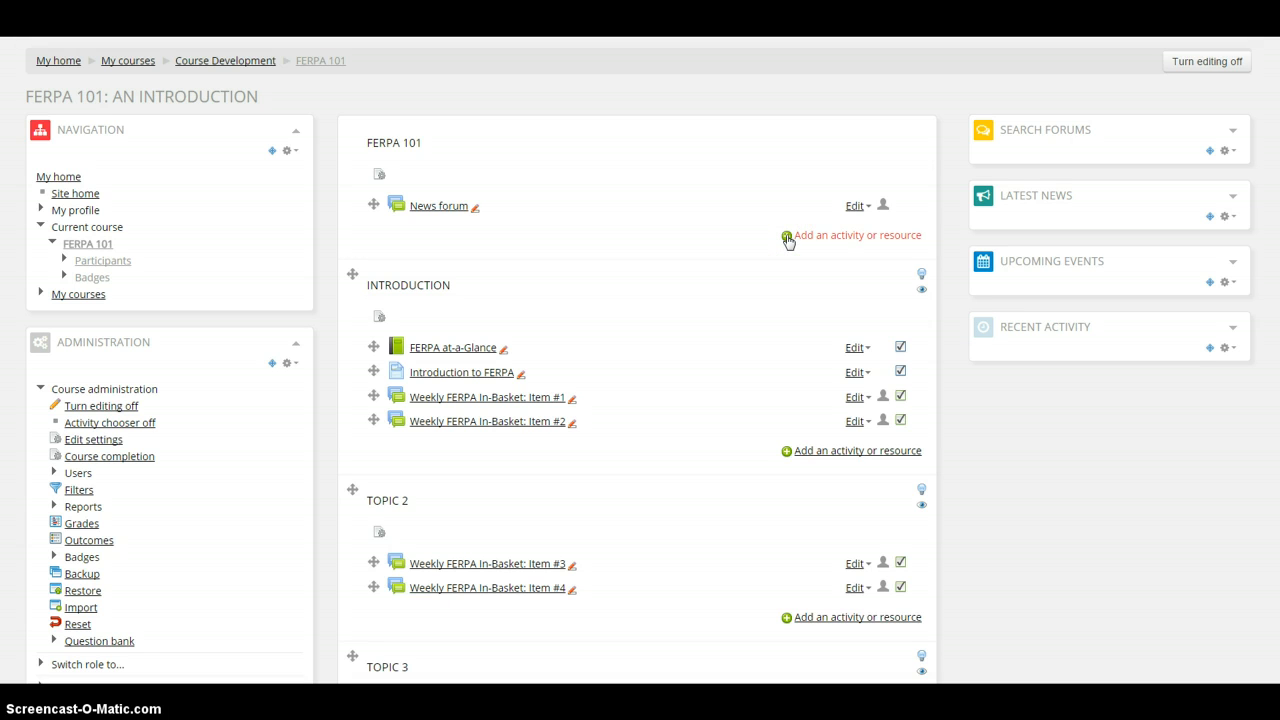
- Start adding a Book resource to the FERPA 101 section of the course
{"action": "left_click", "coordinate": [788, 236]}
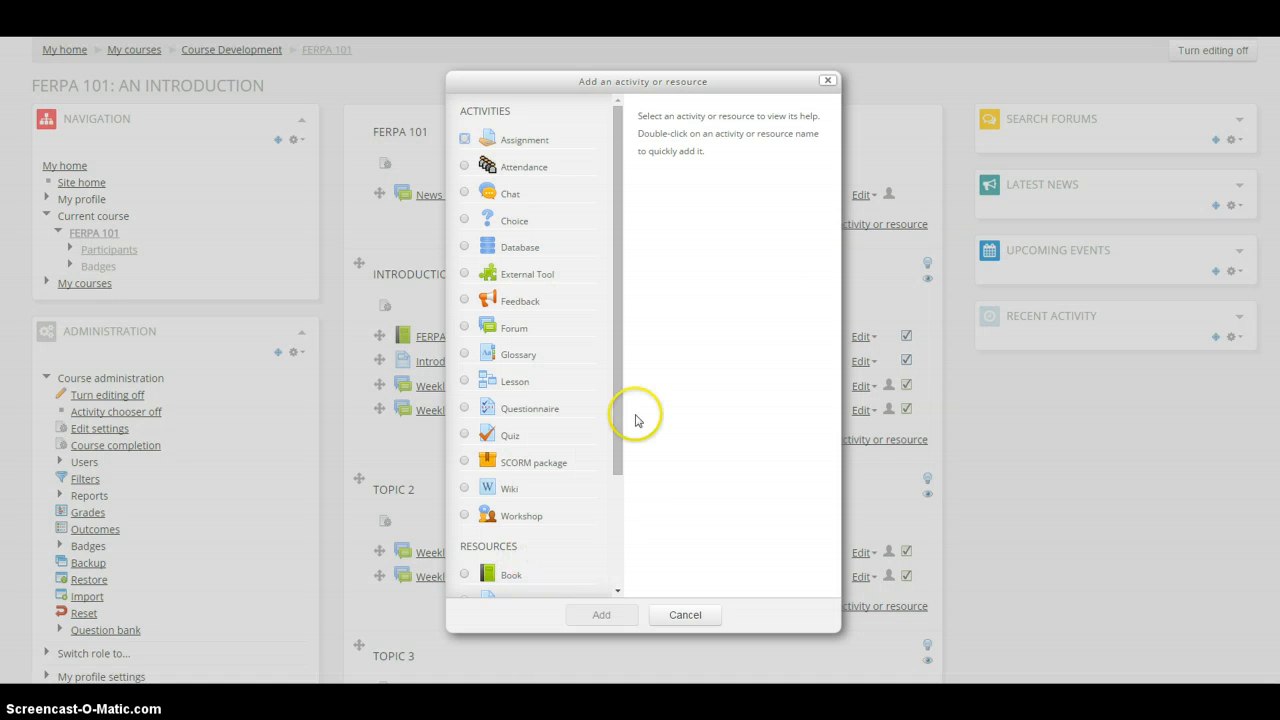
{"action": "scroll", "coordinate": [560, 360], "scroll_direction": "down", "scroll_amount": 3}
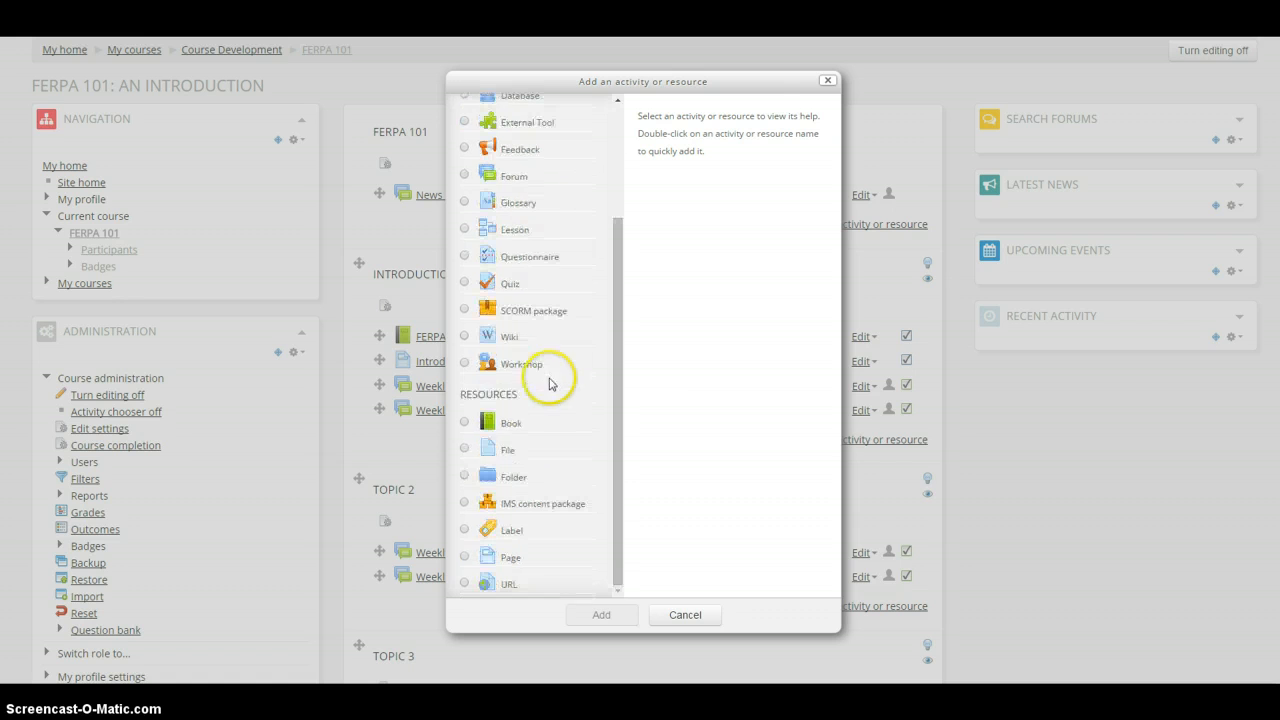
{"action": "left_click", "coordinate": [497, 428]}
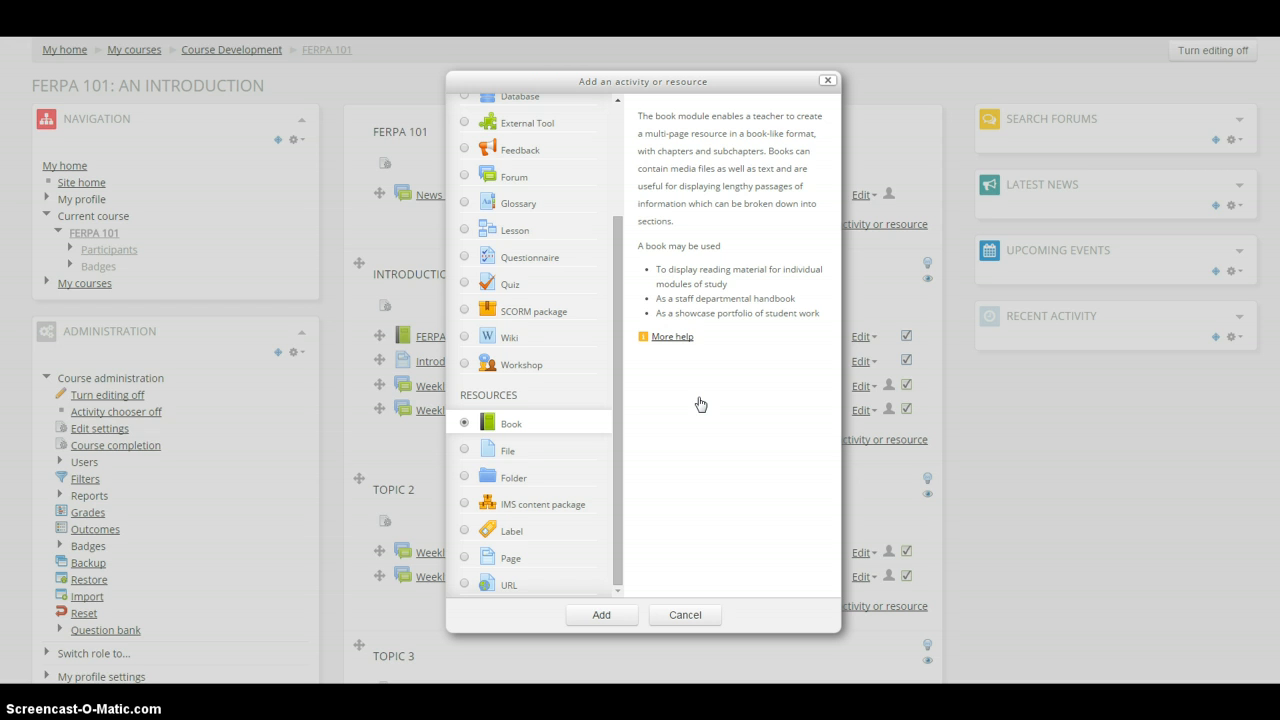
{"action": "left_click", "coordinate": [604, 614]}
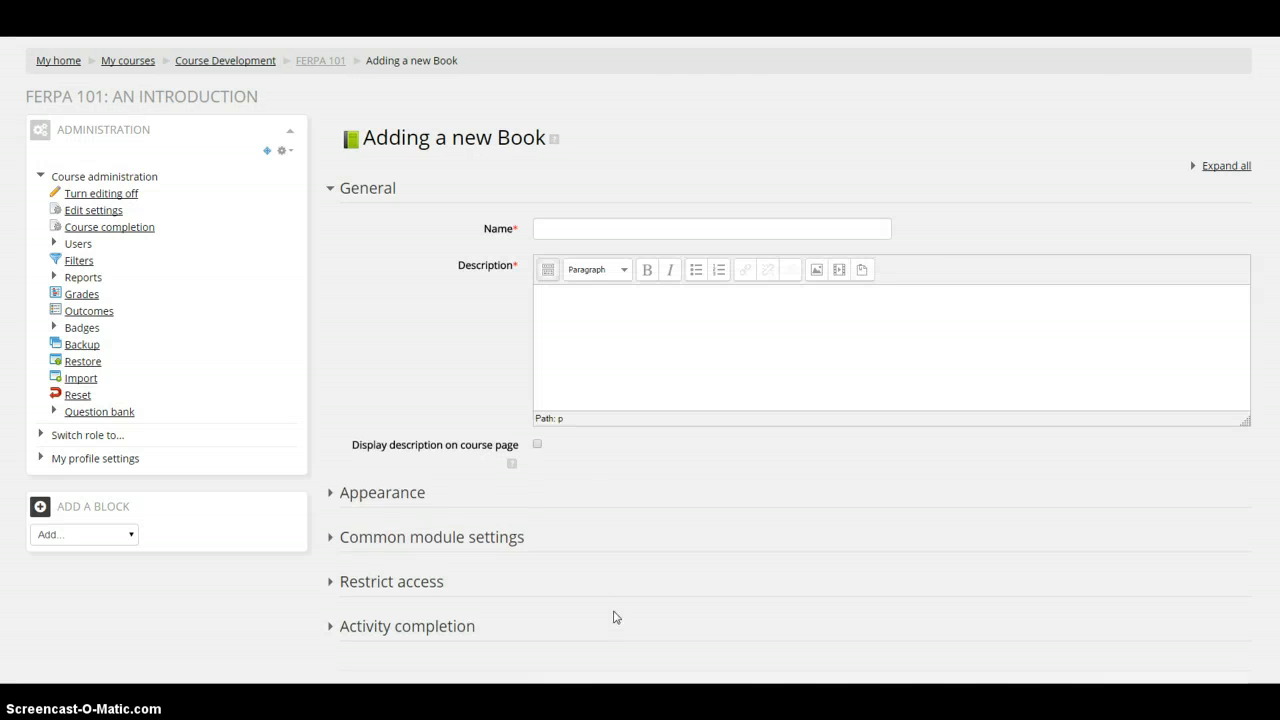
- Name the book "Title of Book" and enter "Description of Book" as its description
{"action": "left_click", "coordinate": [563, 229]}
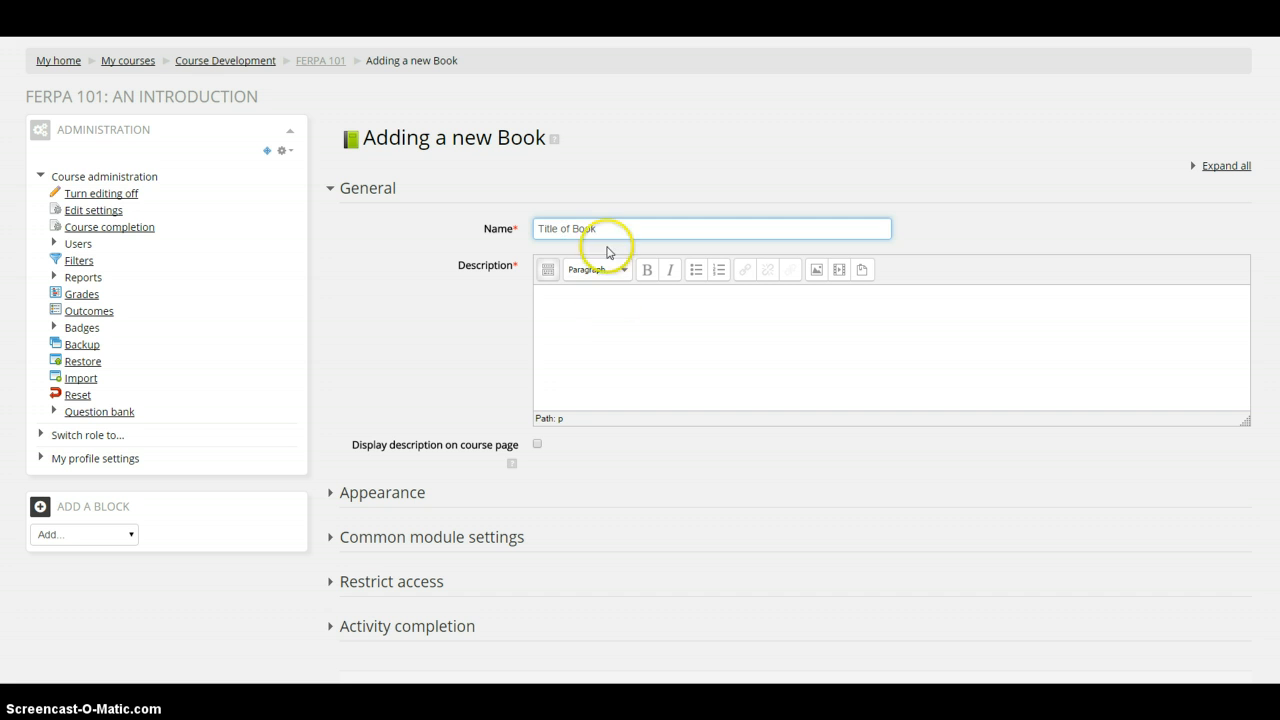
{"action": "left_click", "coordinate": [621, 310]}
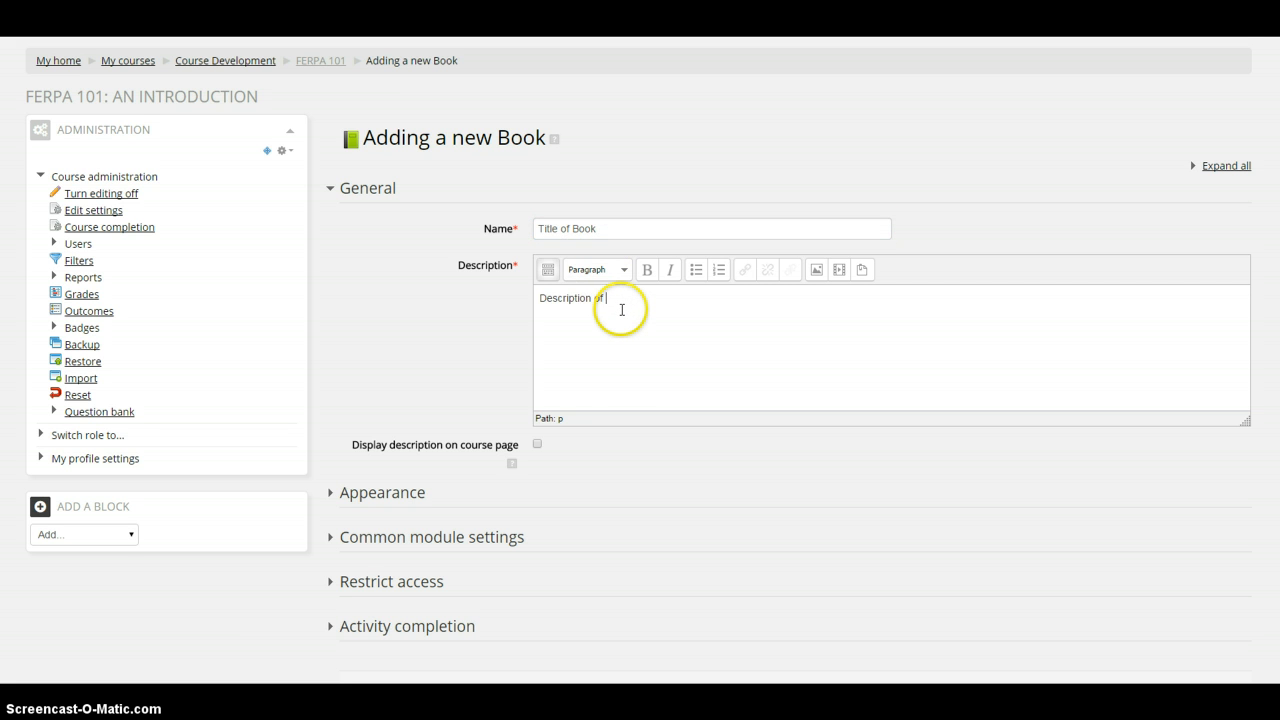
{"action": "type", "text": "Description of Book"}
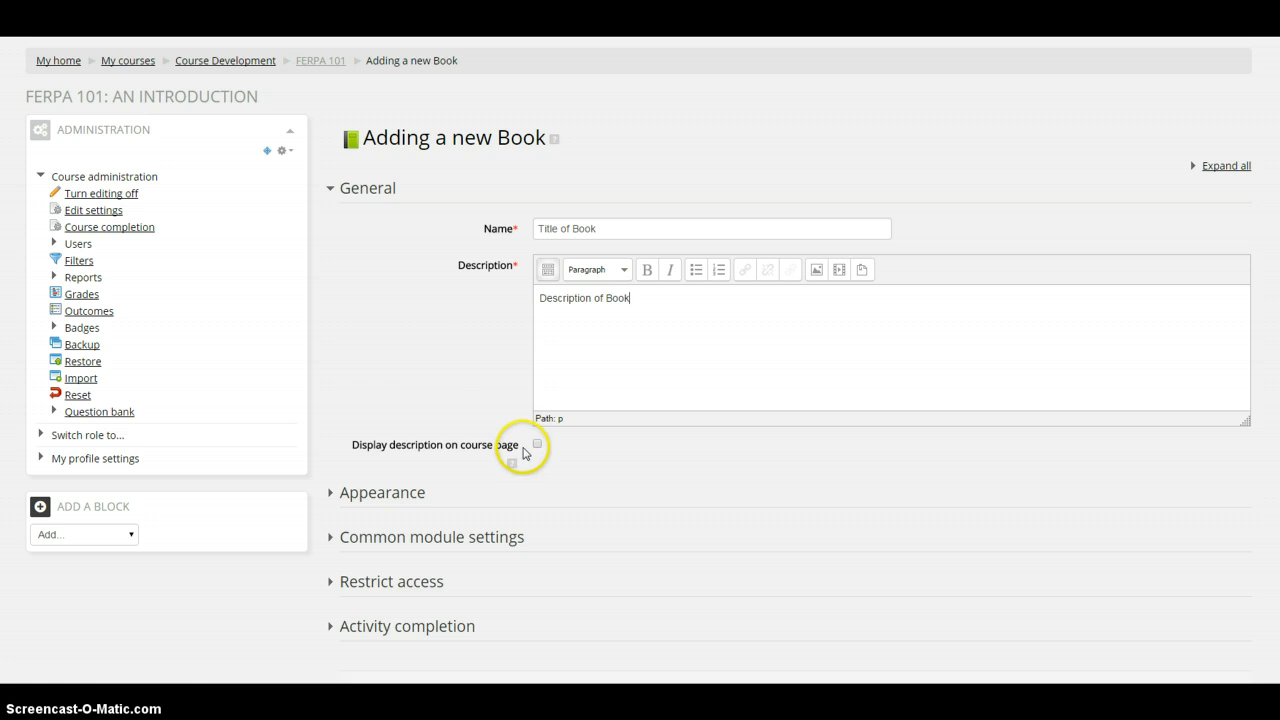
- Set the book's chapter formatting to Bullets and enable custom titles in its appearance settings
{"action": "left_click", "coordinate": [366, 190]}
{"action": "left_click", "coordinate": [366, 240]}
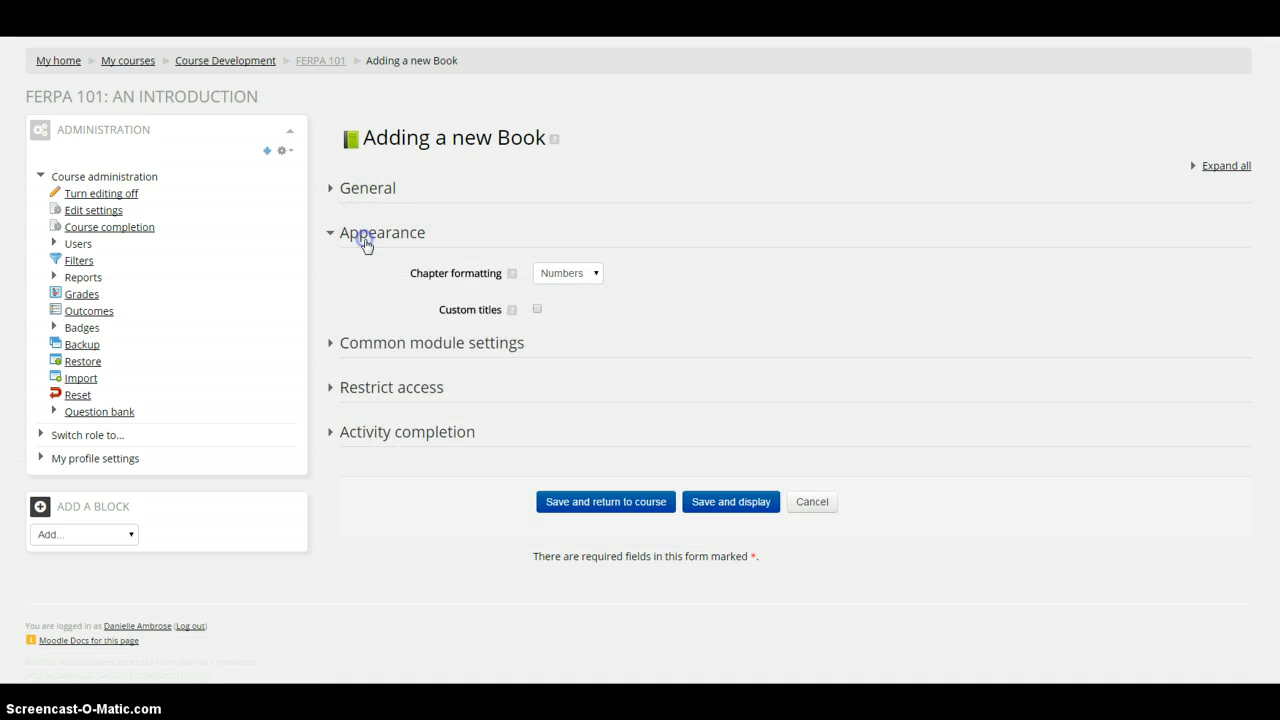
{"action": "left_click", "coordinate": [593, 276]}
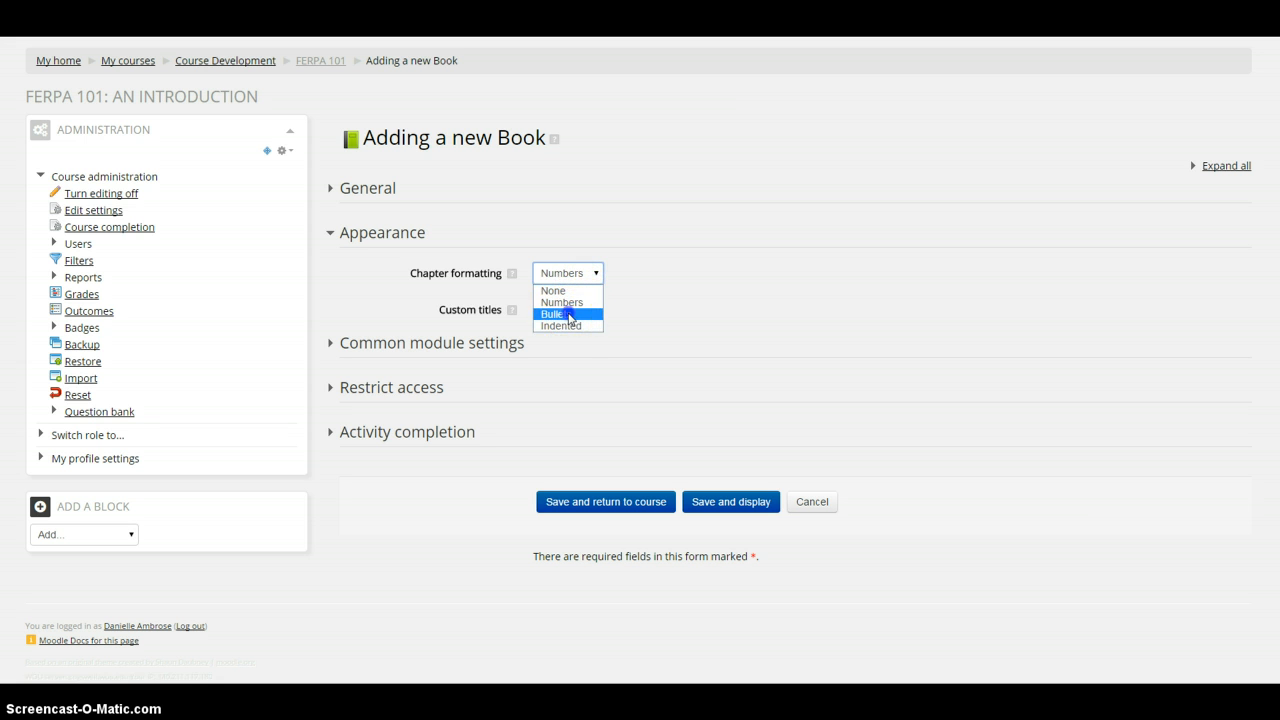
{"action": "left_click", "coordinate": [567, 314]}
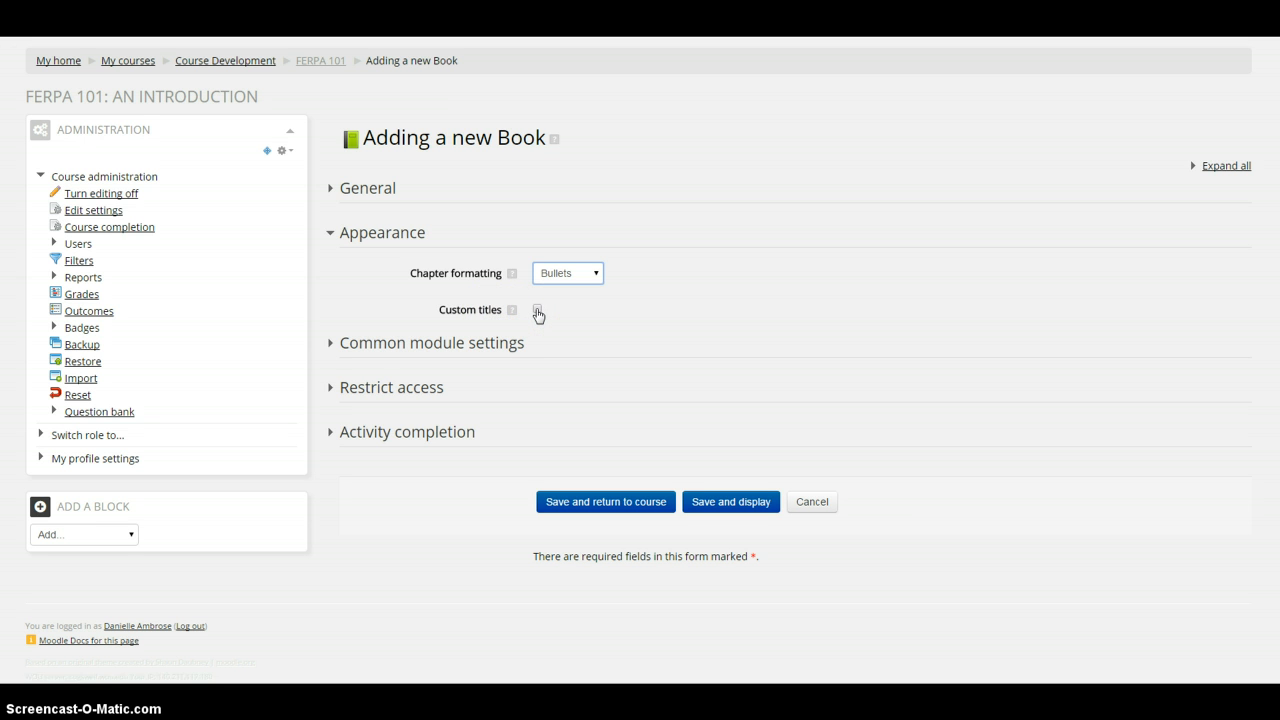
{"action": "left_click", "coordinate": [537, 311]}
{"action": "left_click", "coordinate": [380, 235]}
- Review the book's visibility options and its access restriction settings
{"action": "left_click", "coordinate": [387, 278]}
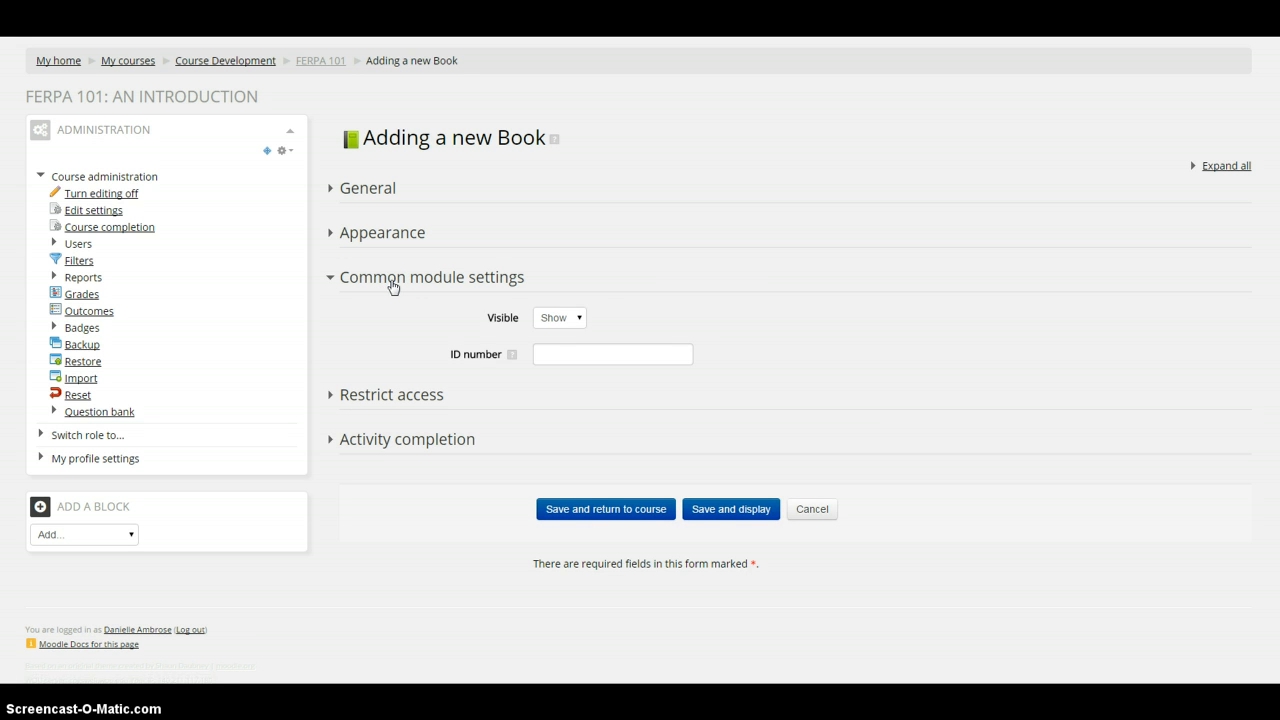
{"action": "left_click", "coordinate": [578, 318]}
{"action": "left_click", "coordinate": [573, 320]}
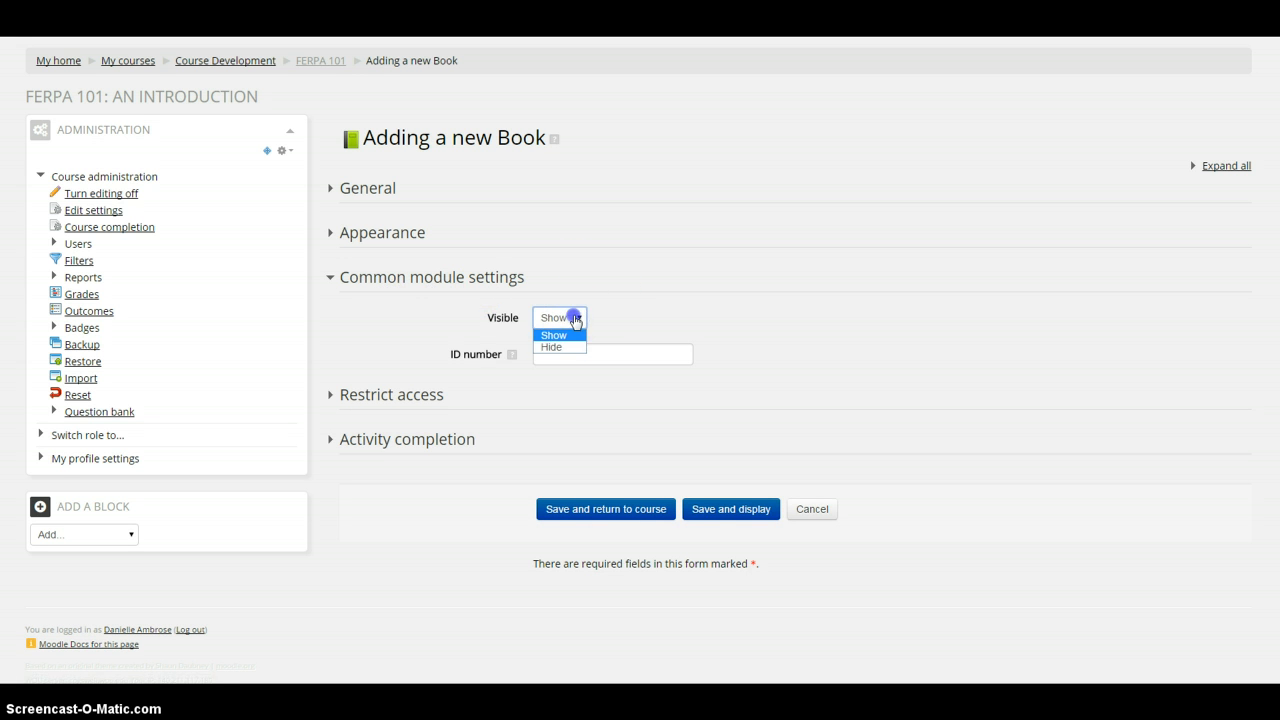
{"action": "left_click", "coordinate": [368, 284]}
{"action": "left_click", "coordinate": [375, 324]}
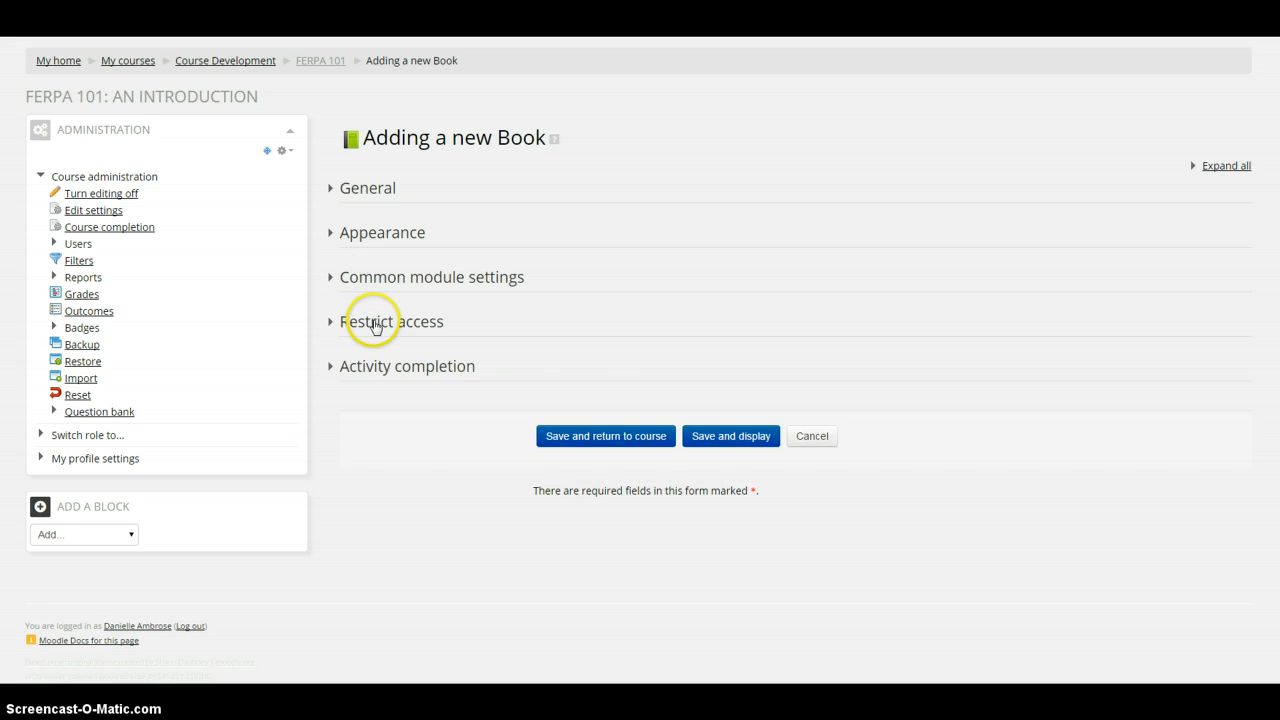
{"action": "left_click", "coordinate": [373, 324]}
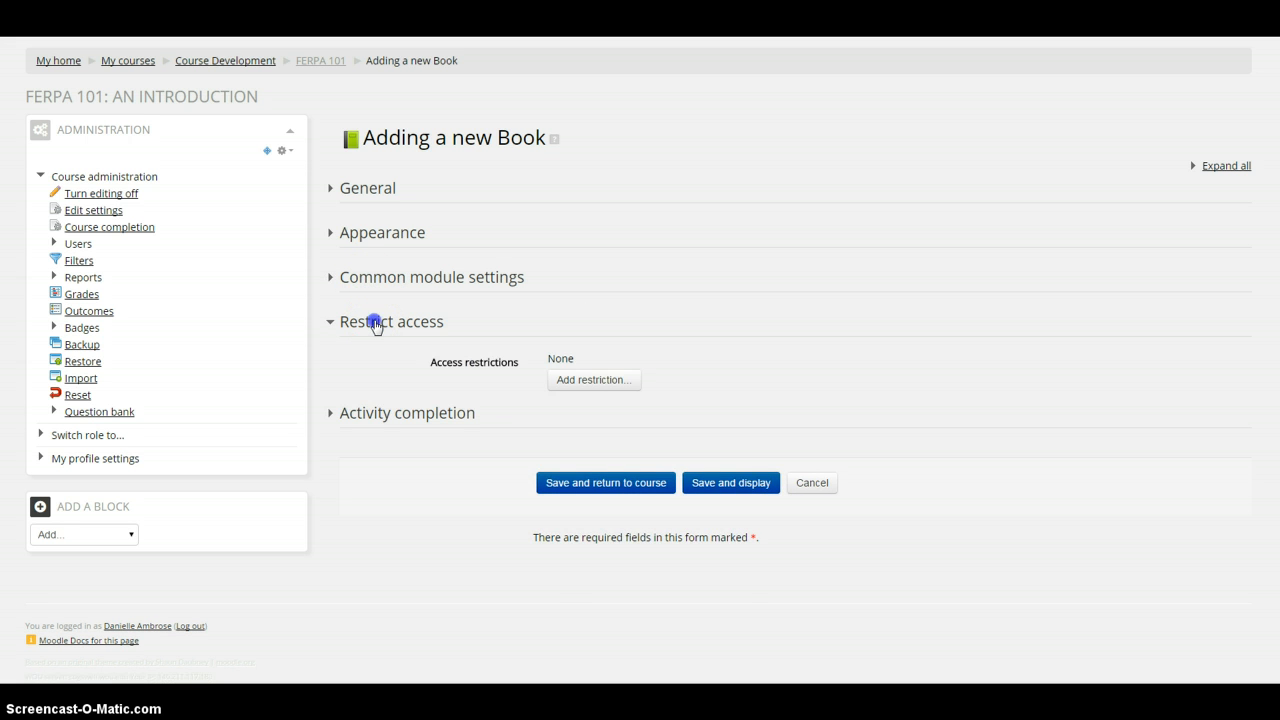
- Choose "Students can manually mark the activity as completed" for completion tracking, and save the book, returning to the course
{"action": "left_click", "coordinate": [373, 366]}
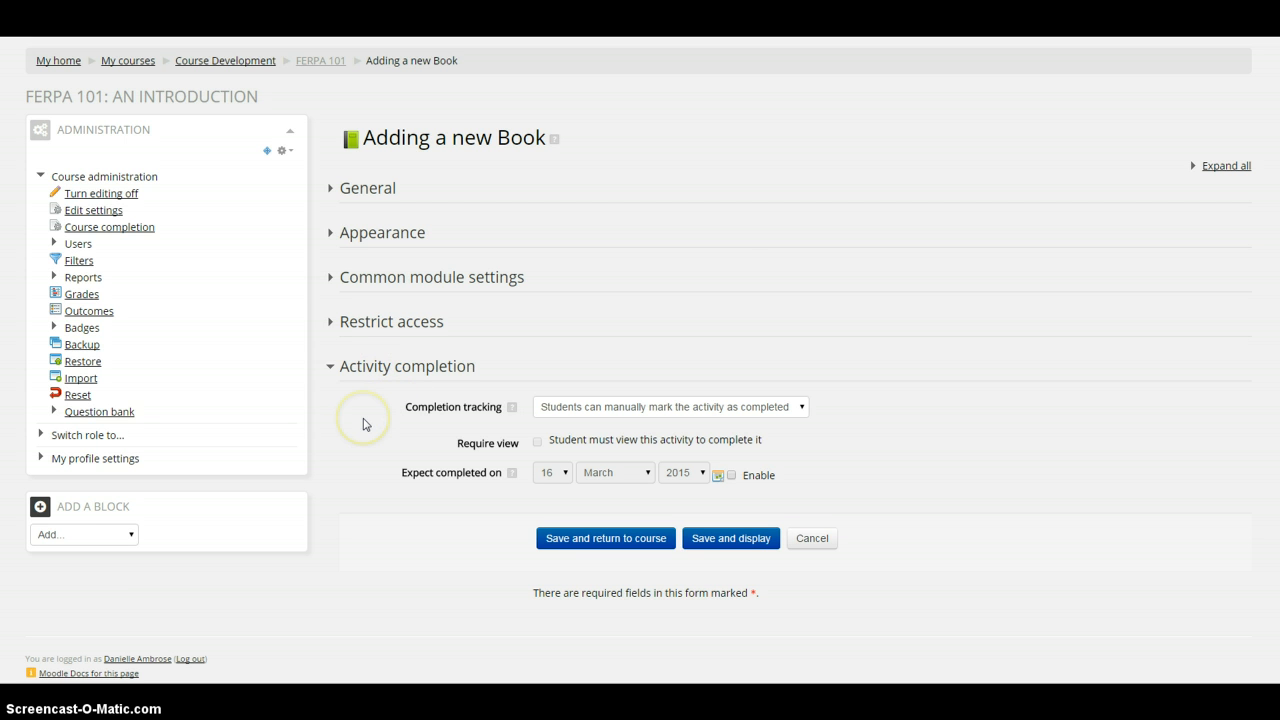
{"action": "left_click", "coordinate": [800, 409]}
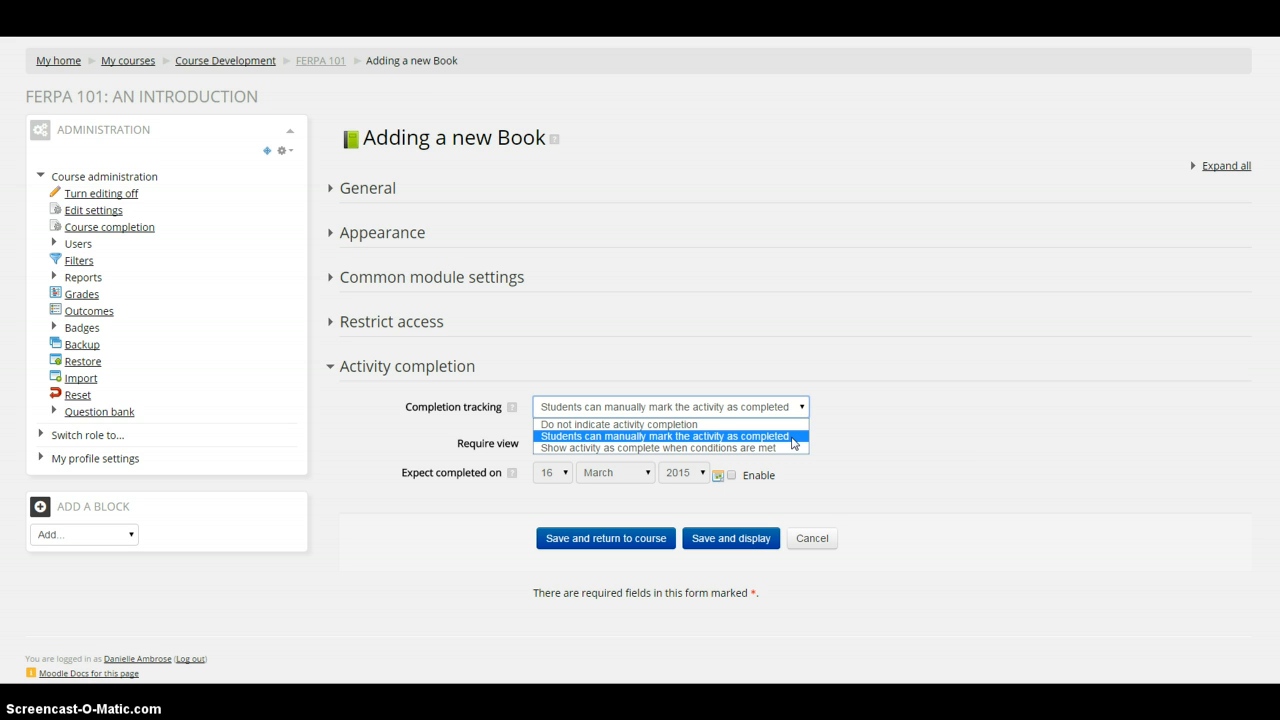
{"action": "left_click", "coordinate": [793, 442]}
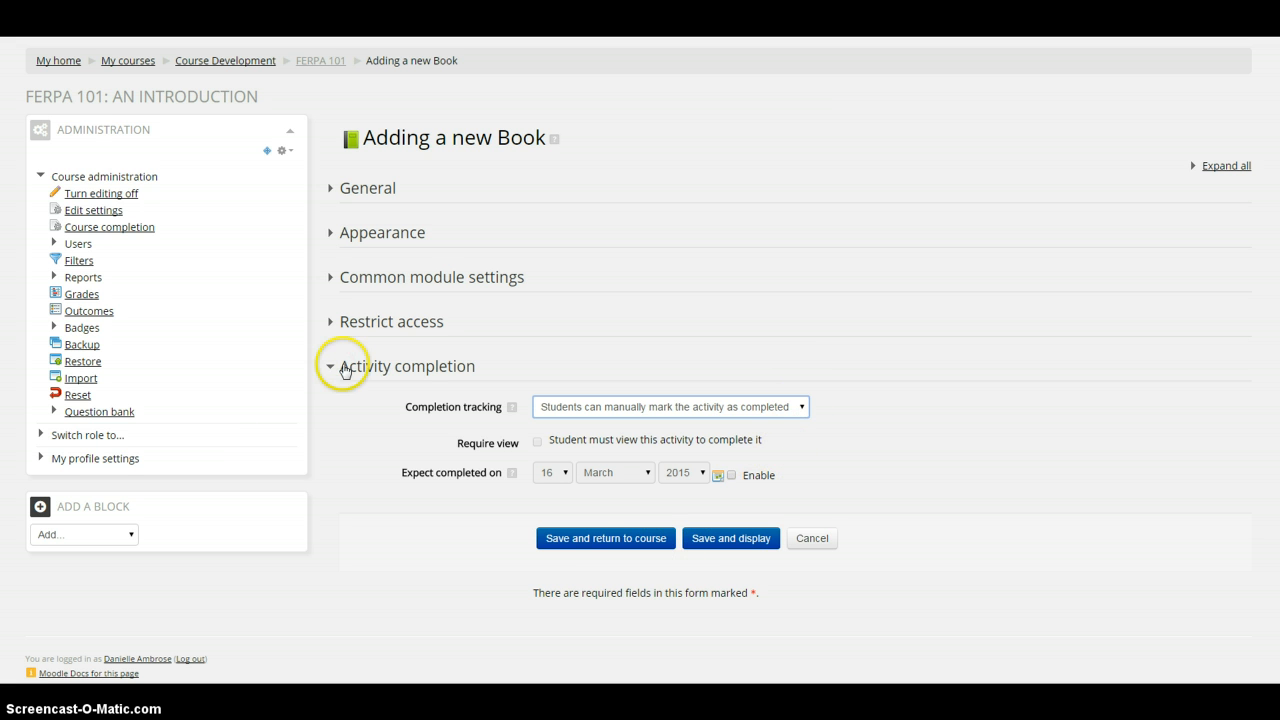
{"action": "left_click", "coordinate": [593, 542]}
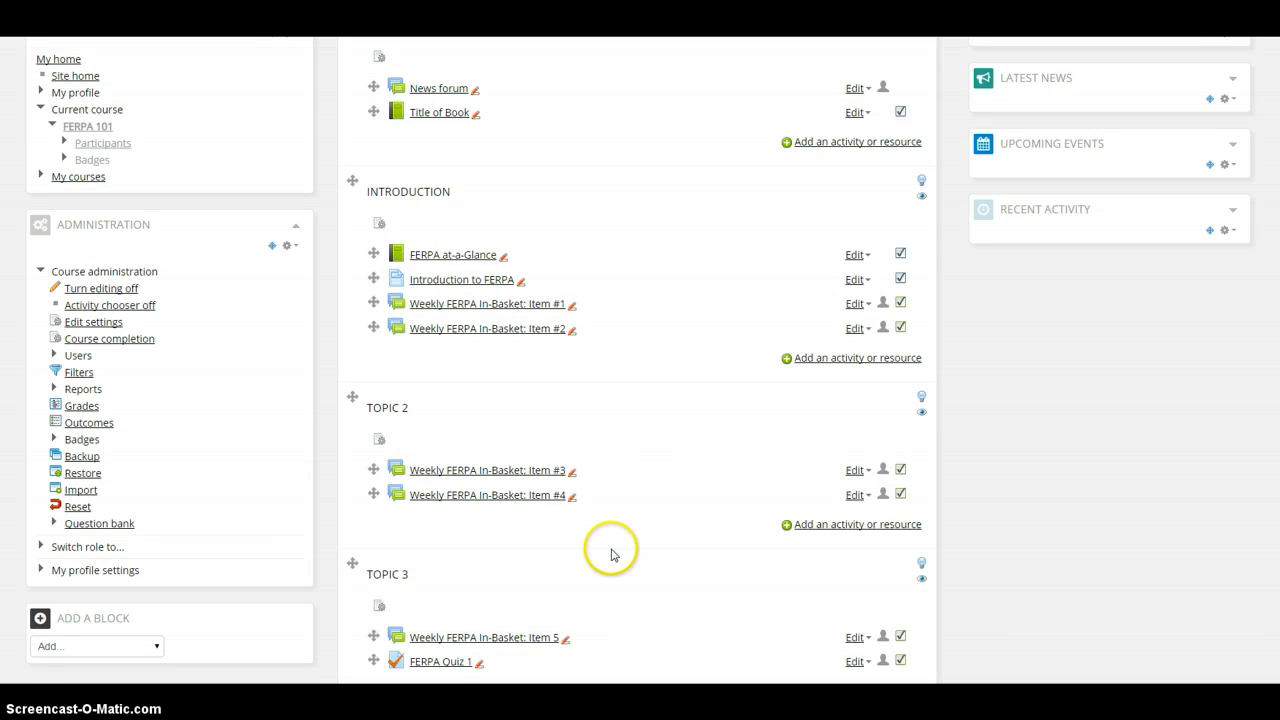
- Move "Title of Book" from the FERPA 101 section to the start of Topic 2, above Weekly FERPA In-Basket: Item #3
{"action": "scroll", "coordinate": [600, 536], "scroll_direction": "up", "scroll_amount": 2}
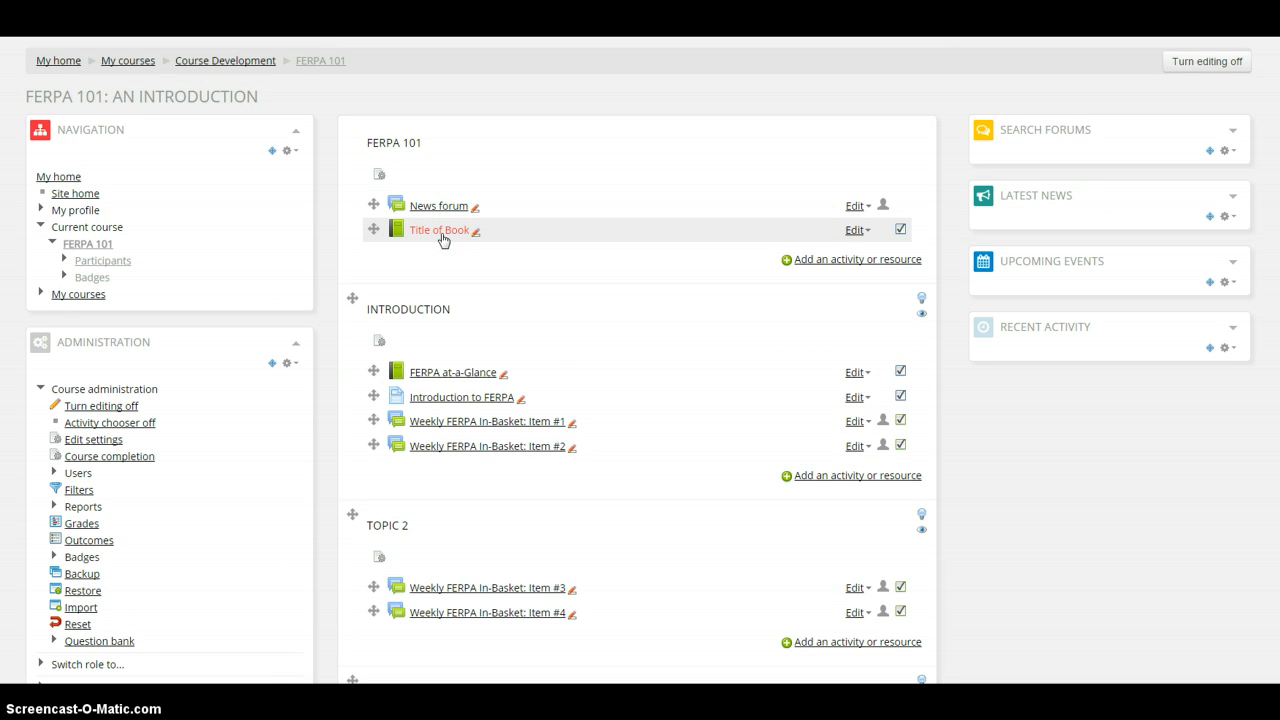
{"action": "left_click", "coordinate": [438, 238]}
{"action": "left_click_drag", "start_coordinate": [373, 229], "coordinate": [375, 565]}
{"action": "scroll", "coordinate": [543, 466], "scroll_direction": "down", "scroll_amount": 2}
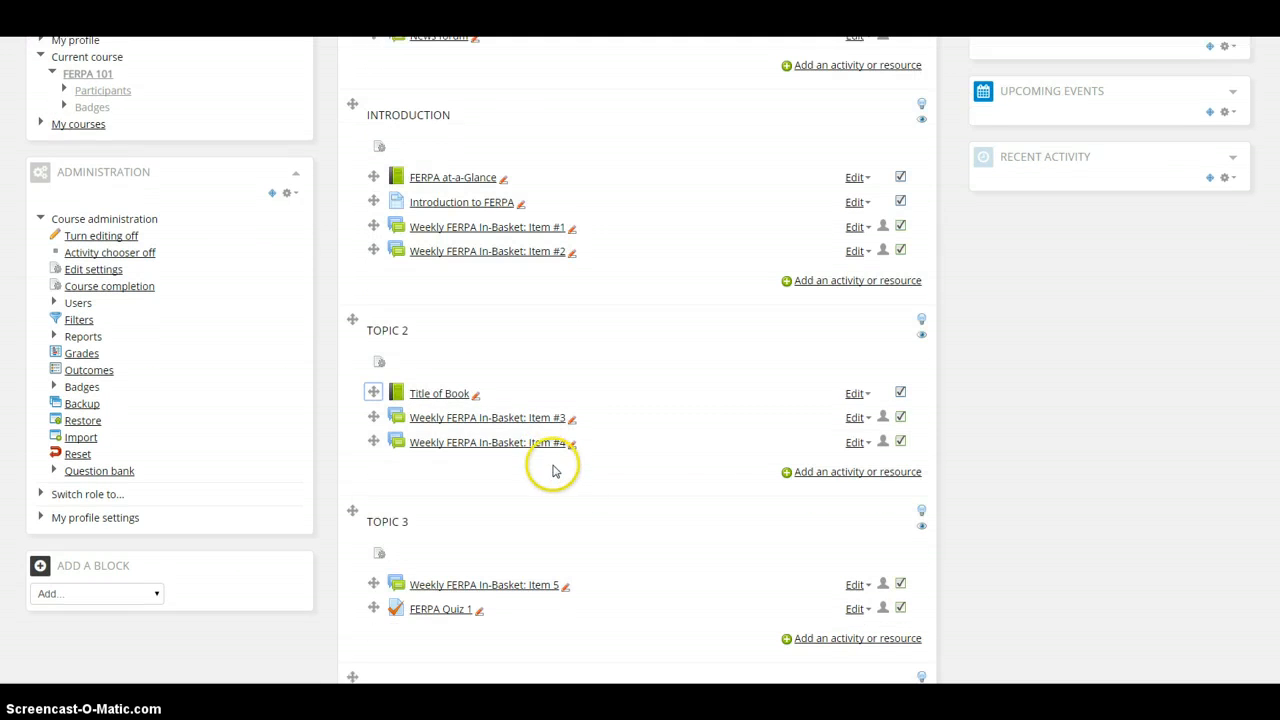
{"action": "scroll", "coordinate": [614, 451], "scroll_direction": "up", "scroll_amount": 2}
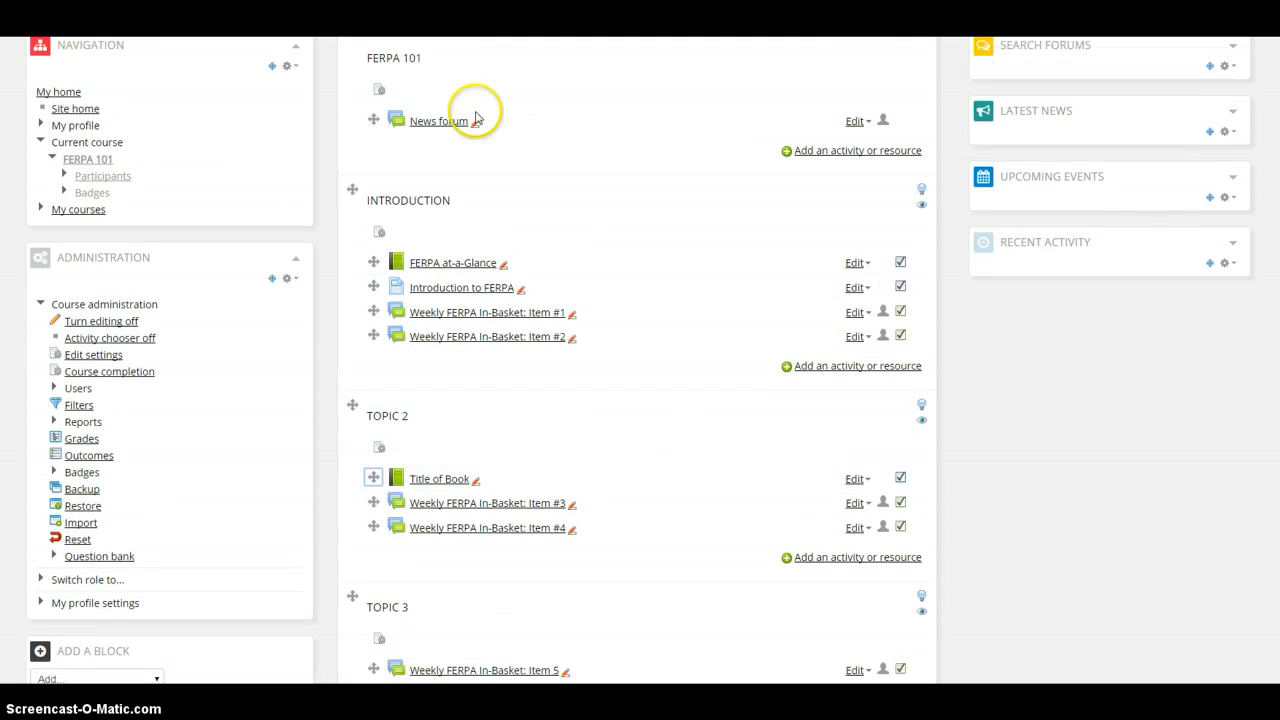
{"action": "scroll", "coordinate": [537, 477], "scroll_direction": "down", "scroll_amount": 2}
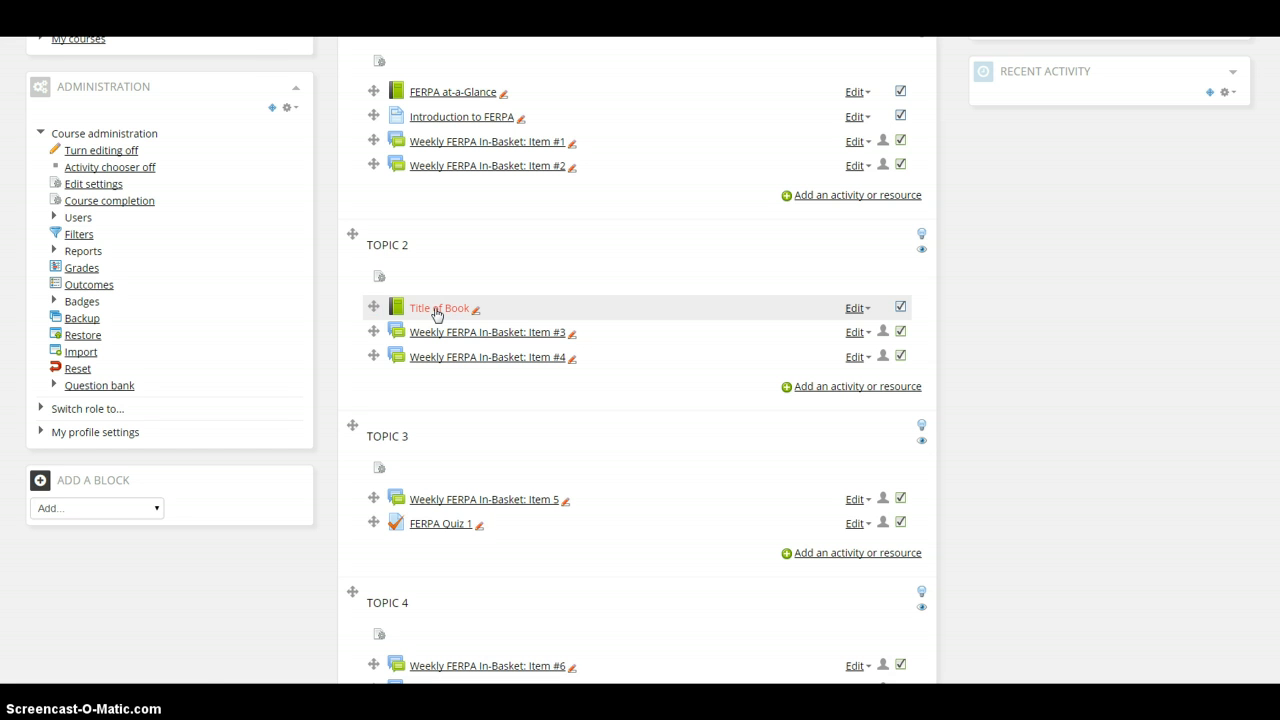
- Open "Title of Book", title its first chapter "Chapter One", and enter "Chapter One" and "Chapter content here." as separate content lines
{"action": "left_click", "coordinate": [437, 310]}
{"action": "left_click", "coordinate": [594, 213]}
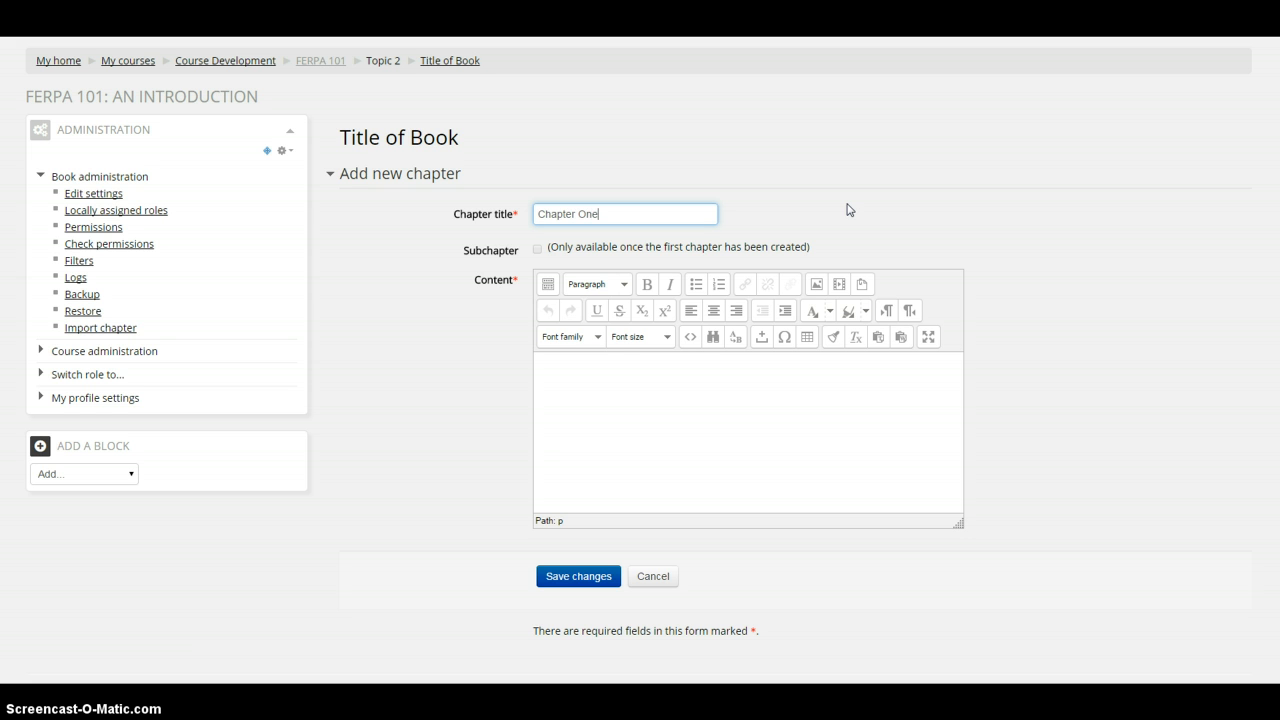
{"action": "left_click", "coordinate": [614, 378]}
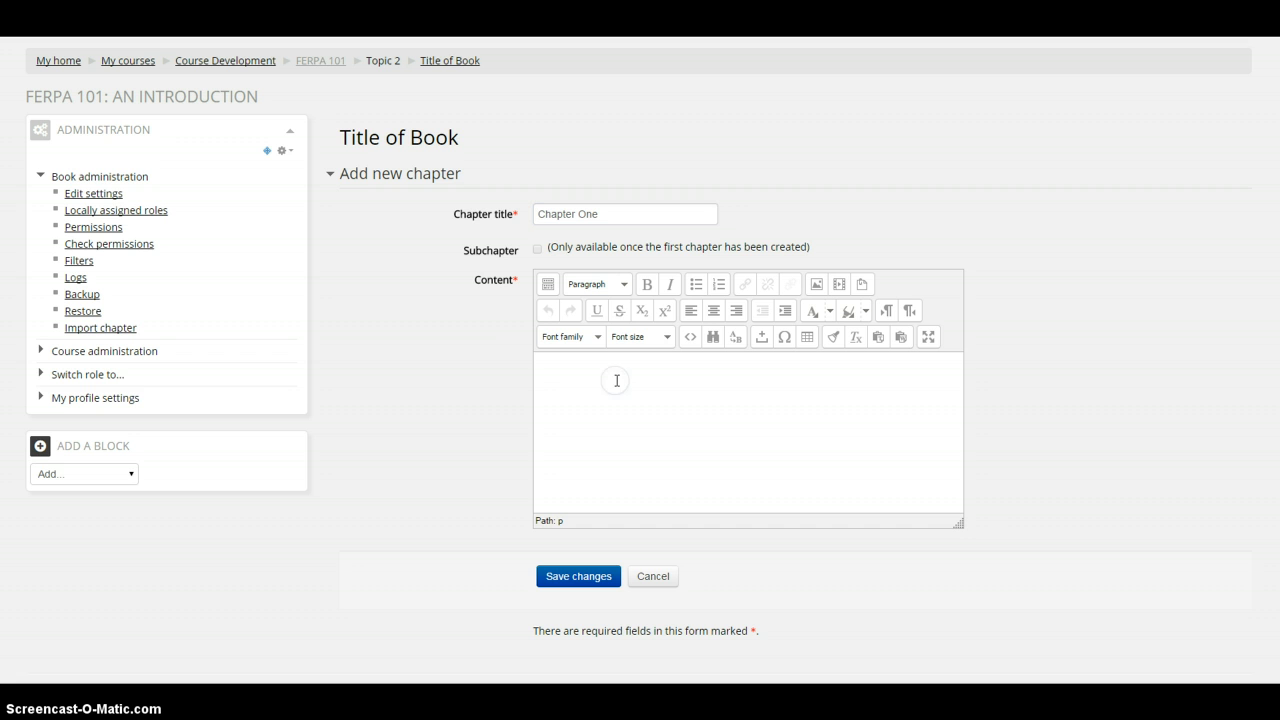
{"action": "type", "text": "Chapter One"}
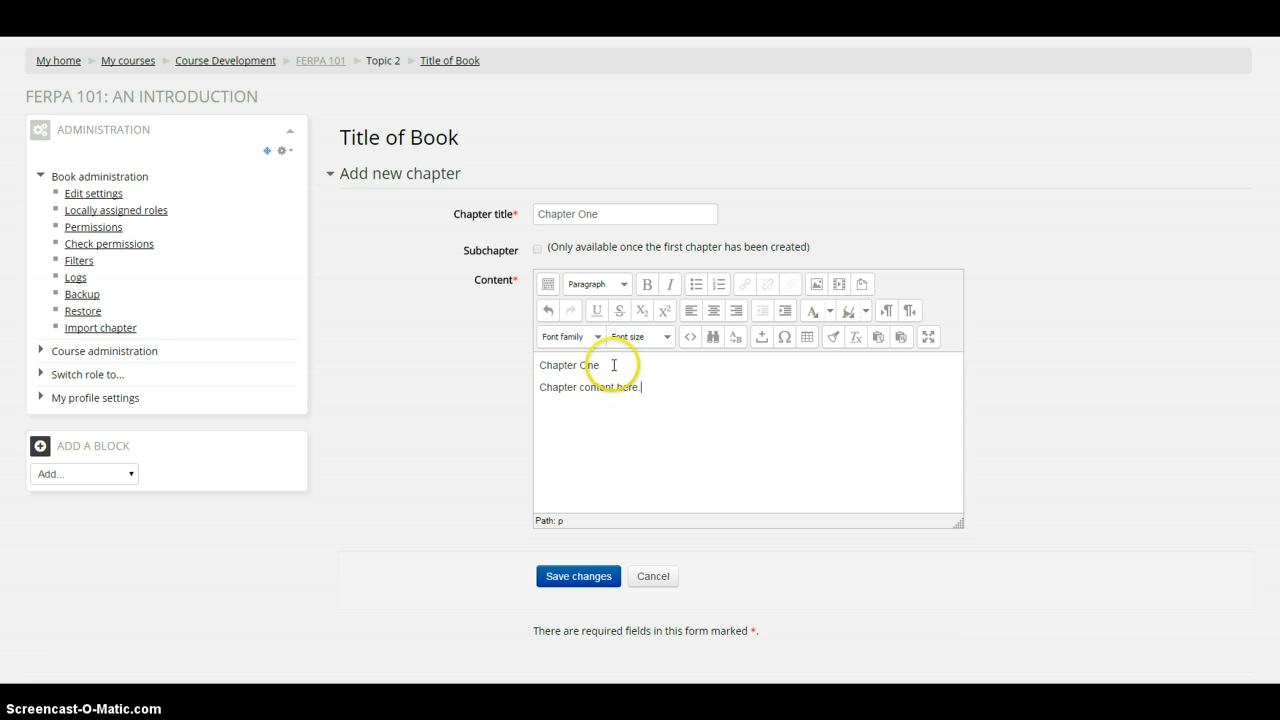
- Format the "Chapter One" line in the chapter content as Heading 1 with blue text
{"action": "left_click_drag", "start_coordinate": [603, 366], "coordinate": [533, 366]}
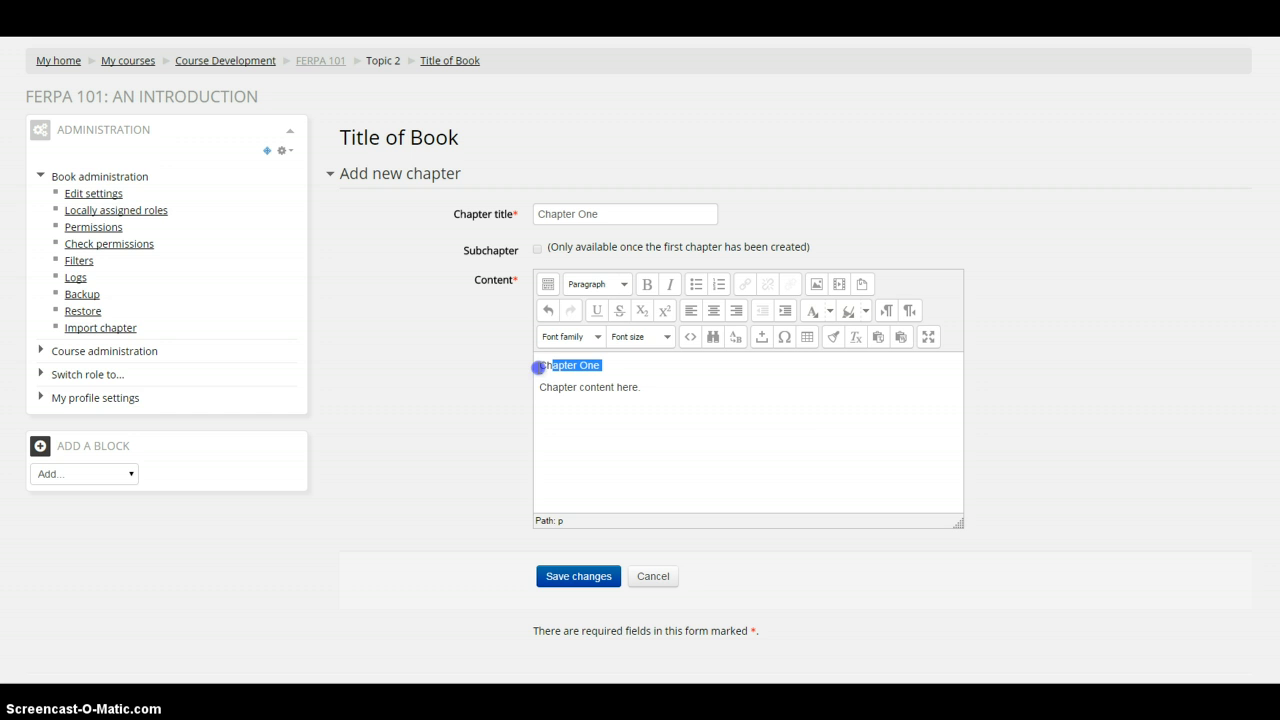
{"action": "left_click", "coordinate": [624, 285]}
{"action": "left_click", "coordinate": [610, 377]}
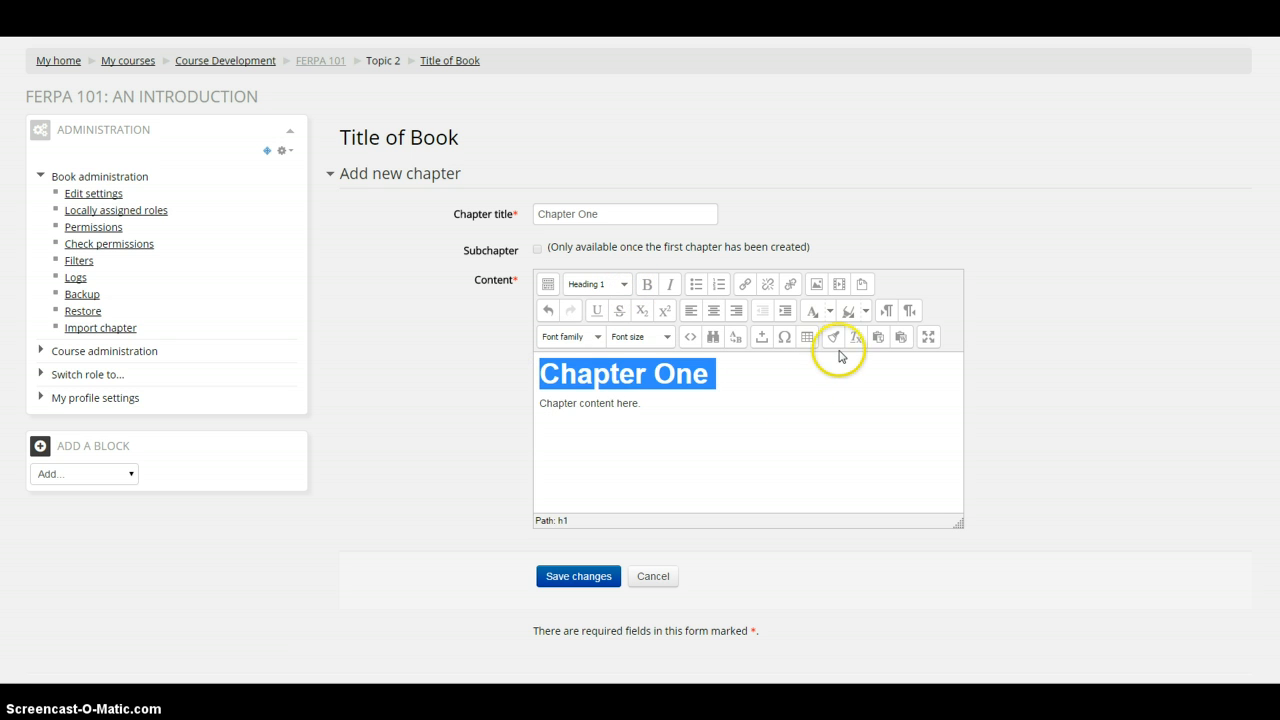
{"action": "left_click", "coordinate": [829, 310]}
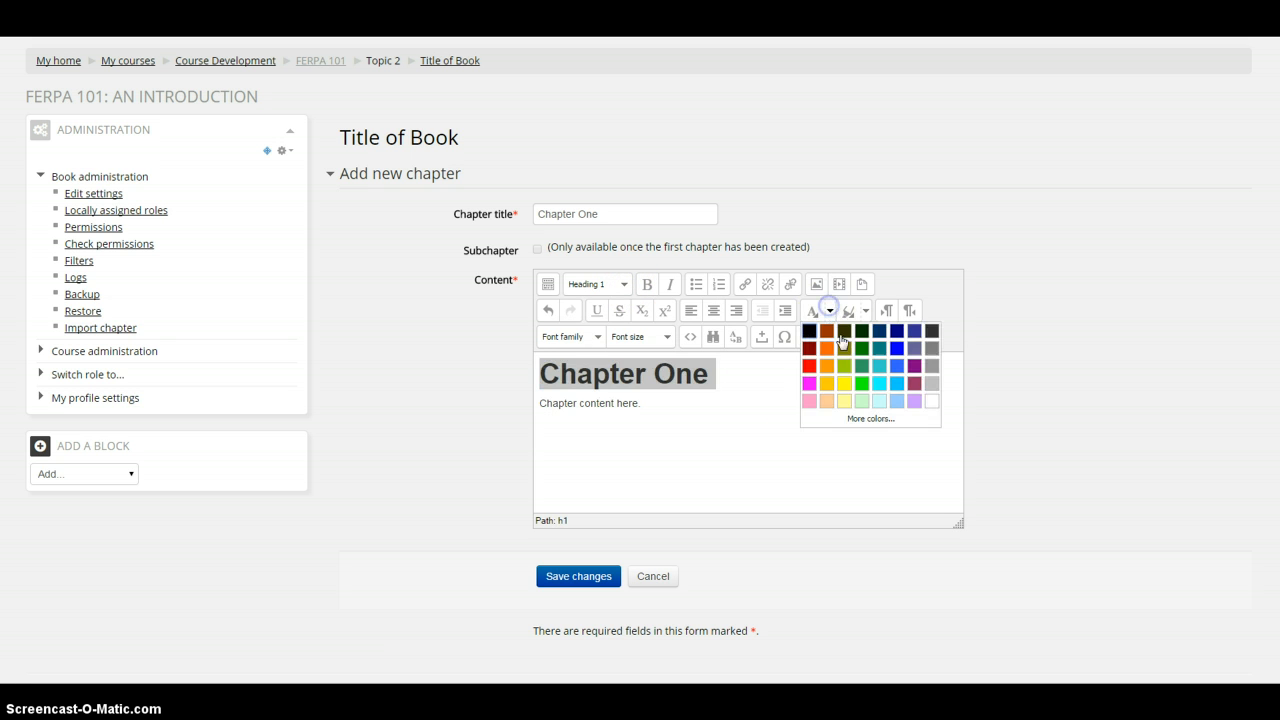
{"action": "left_click", "coordinate": [897, 347]}
{"action": "left_click", "coordinate": [741, 399]}
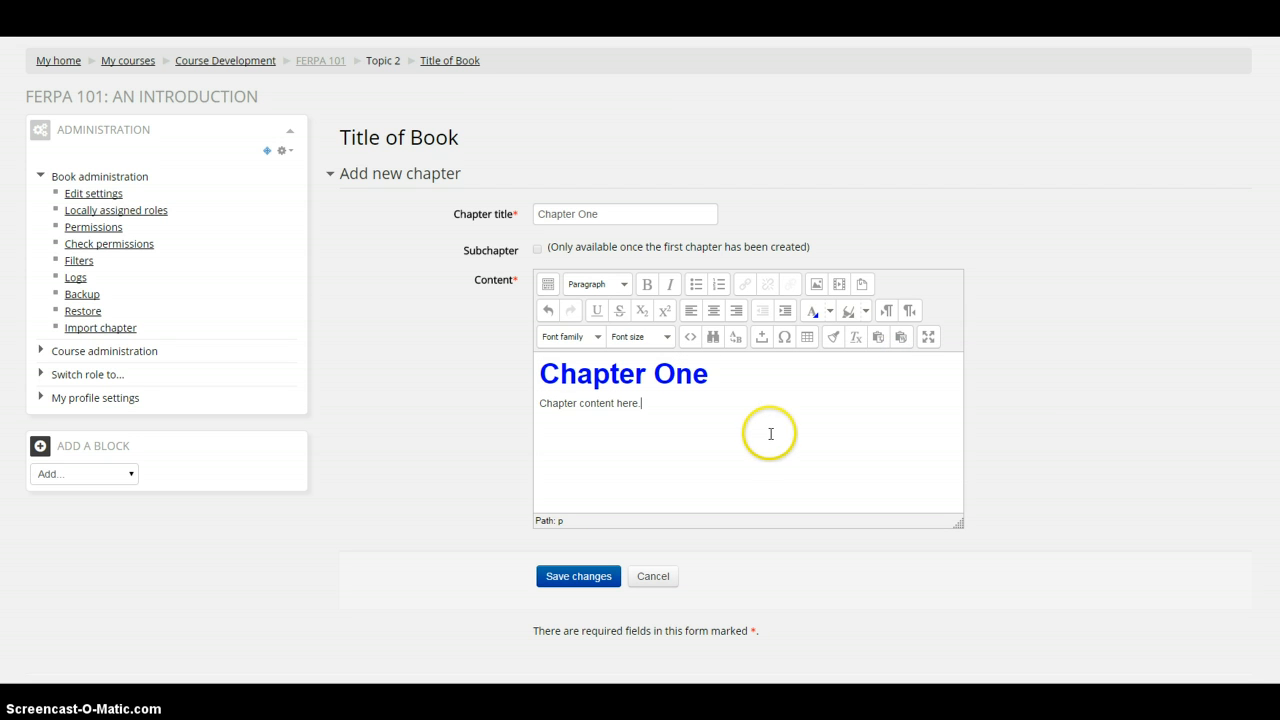
- Start inserting an image on a new line below the chapter content, and upload WOU_Academic_logo_clr_72dpi.jpg for it, saved as "WOU Logo"
{"action": "left_click", "coordinate": [646, 443]}
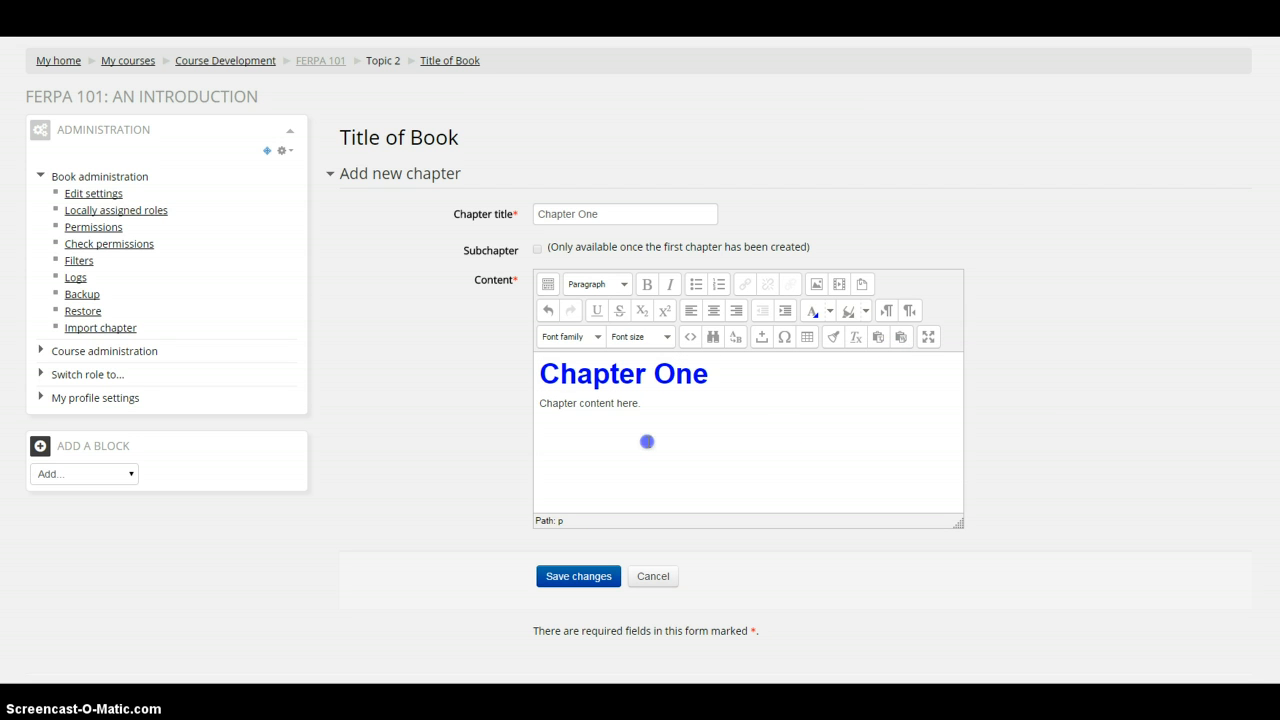
{"action": "key", "text": "Return"}
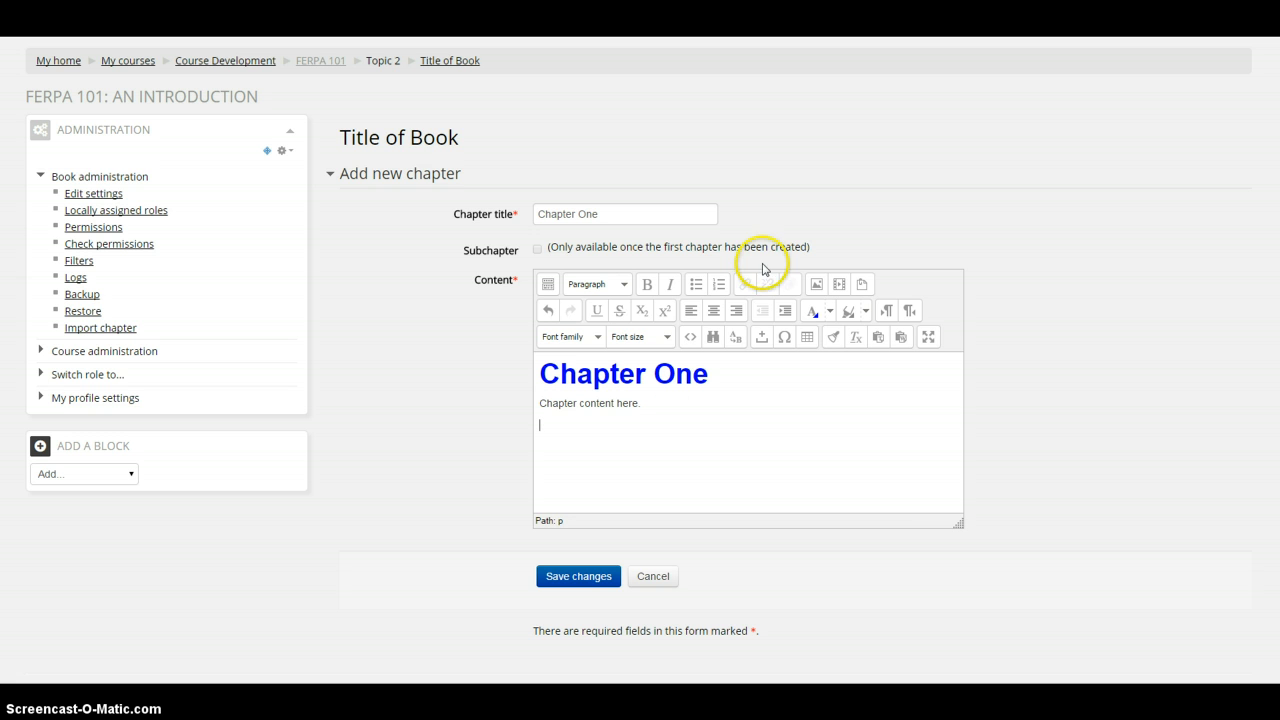
{"action": "left_click", "coordinate": [816, 284]}
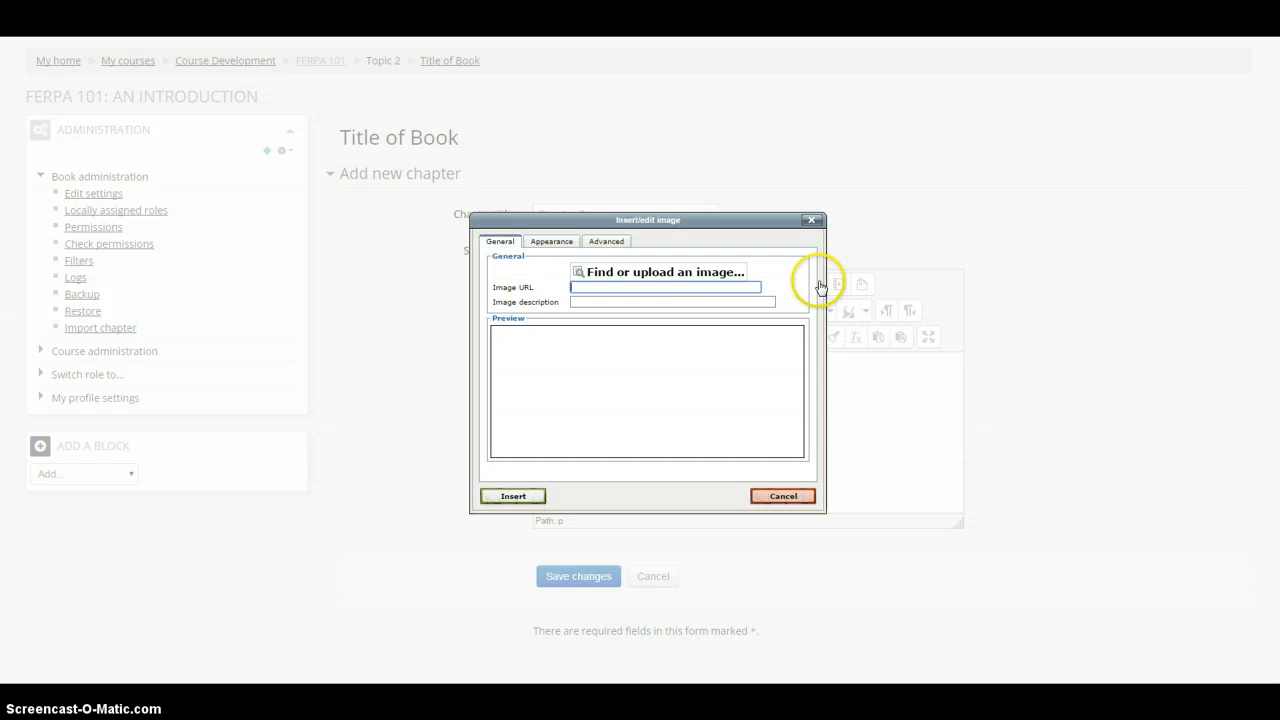
{"action": "left_click", "coordinate": [675, 270]}
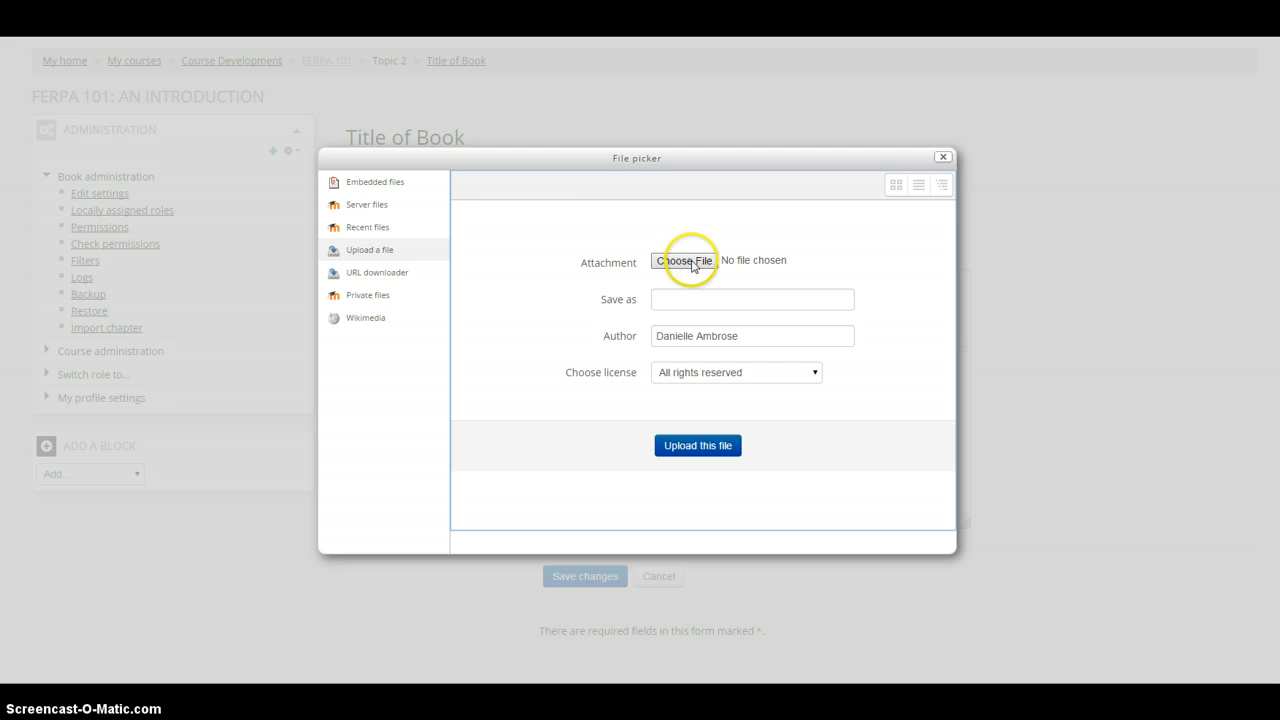
{"action": "left_click", "coordinate": [942, 157]}
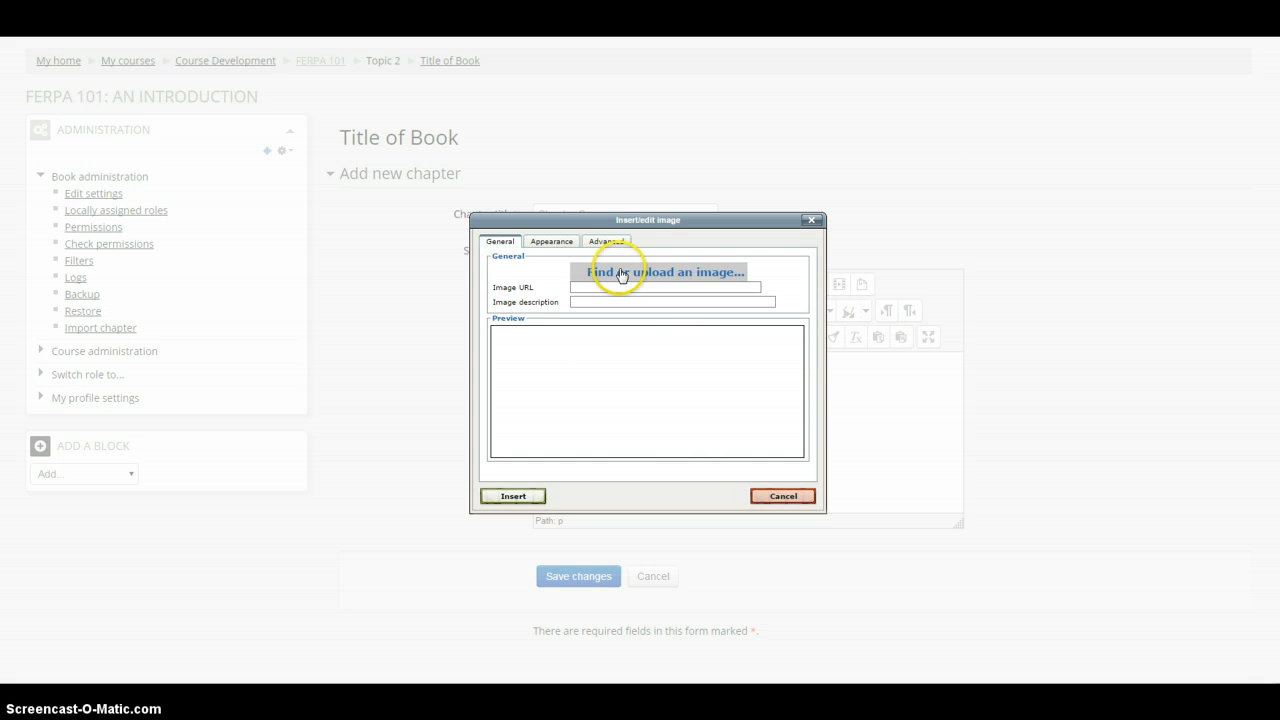
{"action": "left_click", "coordinate": [622, 274]}
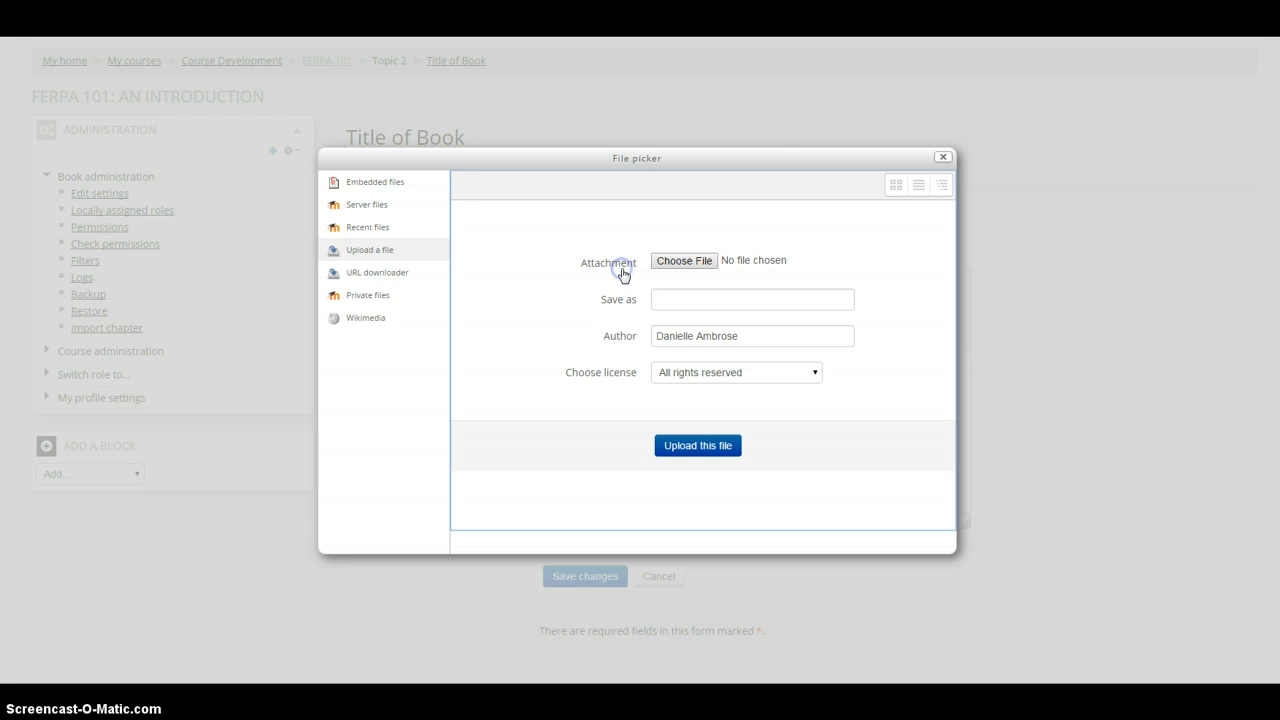
{"action": "left_click", "coordinate": [680, 260]}
{"action": "left_click", "coordinate": [136, 244]}
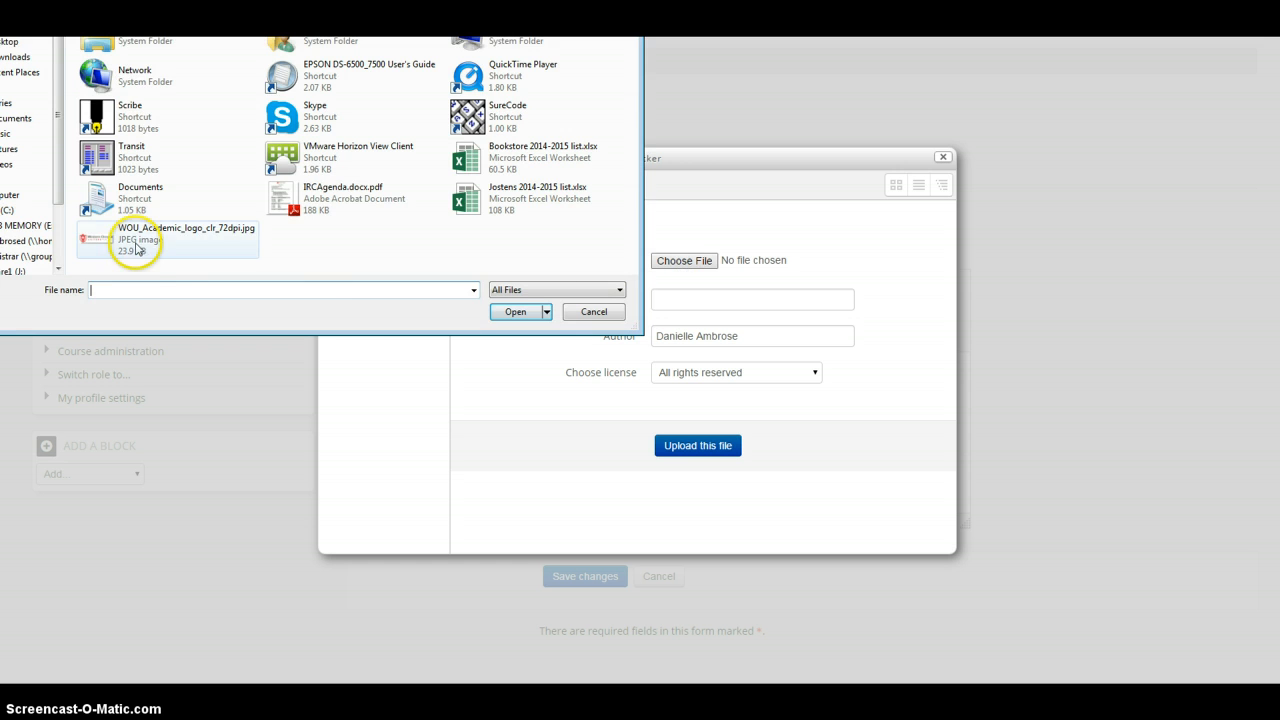
{"action": "left_click", "coordinate": [512, 312]}
{"action": "left_click", "coordinate": [668, 297]}
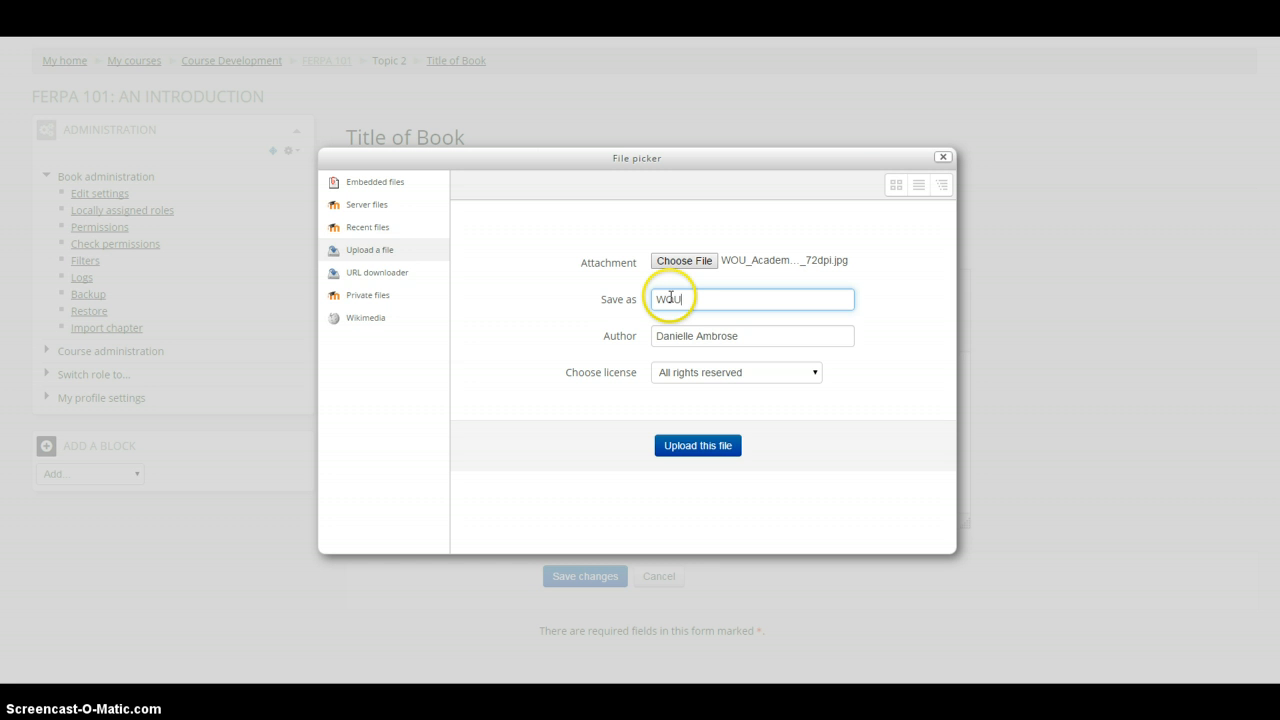
{"action": "type", "text": "WOU Logo"}
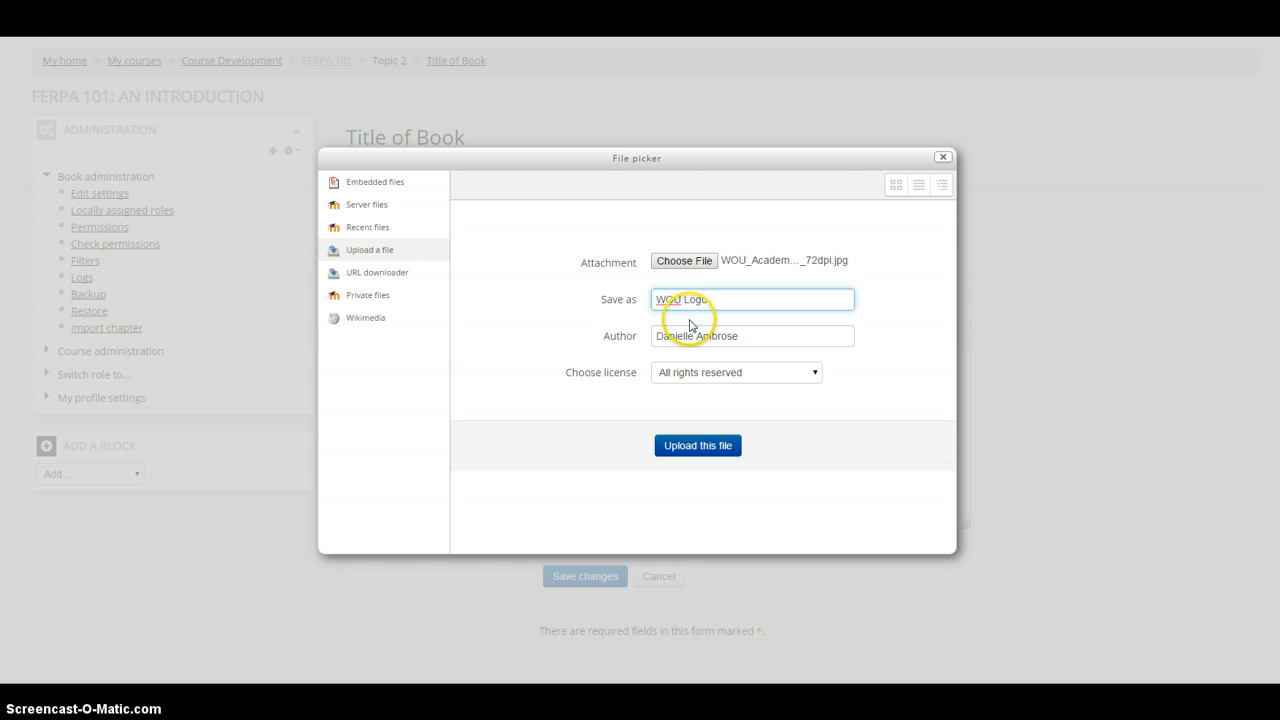
{"action": "left_click", "coordinate": [725, 445]}
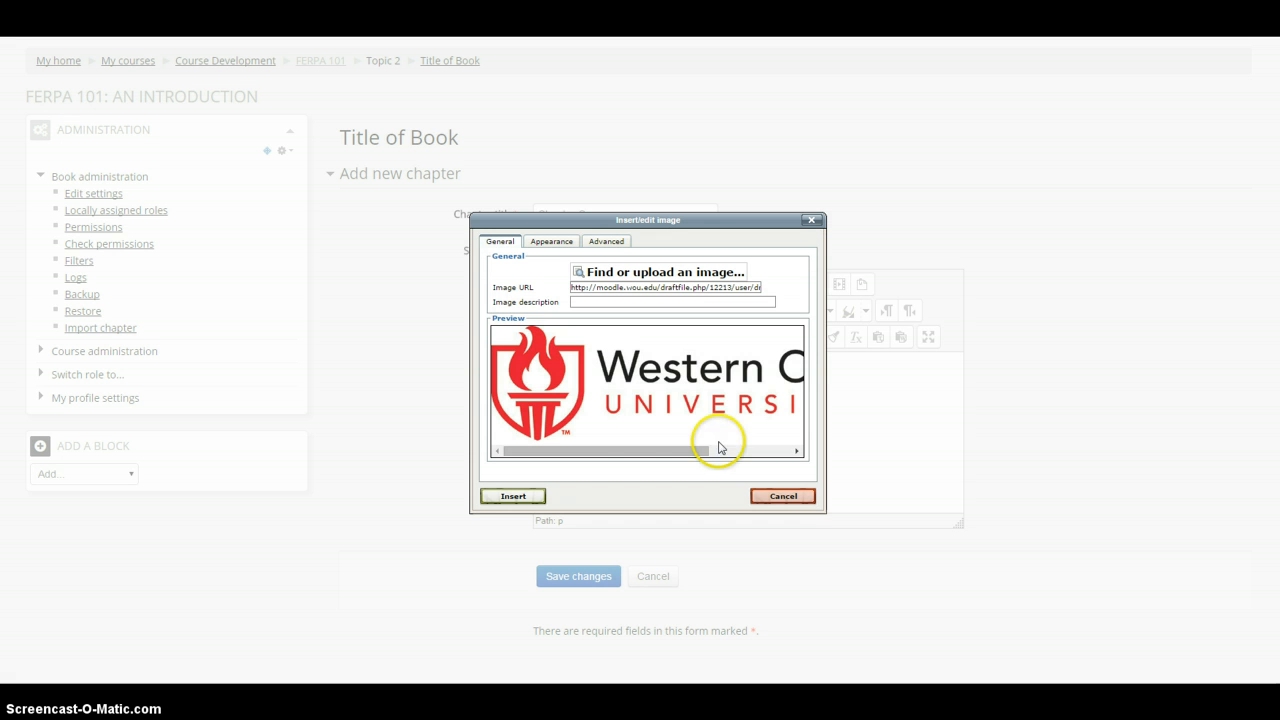
- Give the uploaded WOU logo an image description, insert it into the chapter content, and save the chapter
{"action": "left_click", "coordinate": [580, 301]}
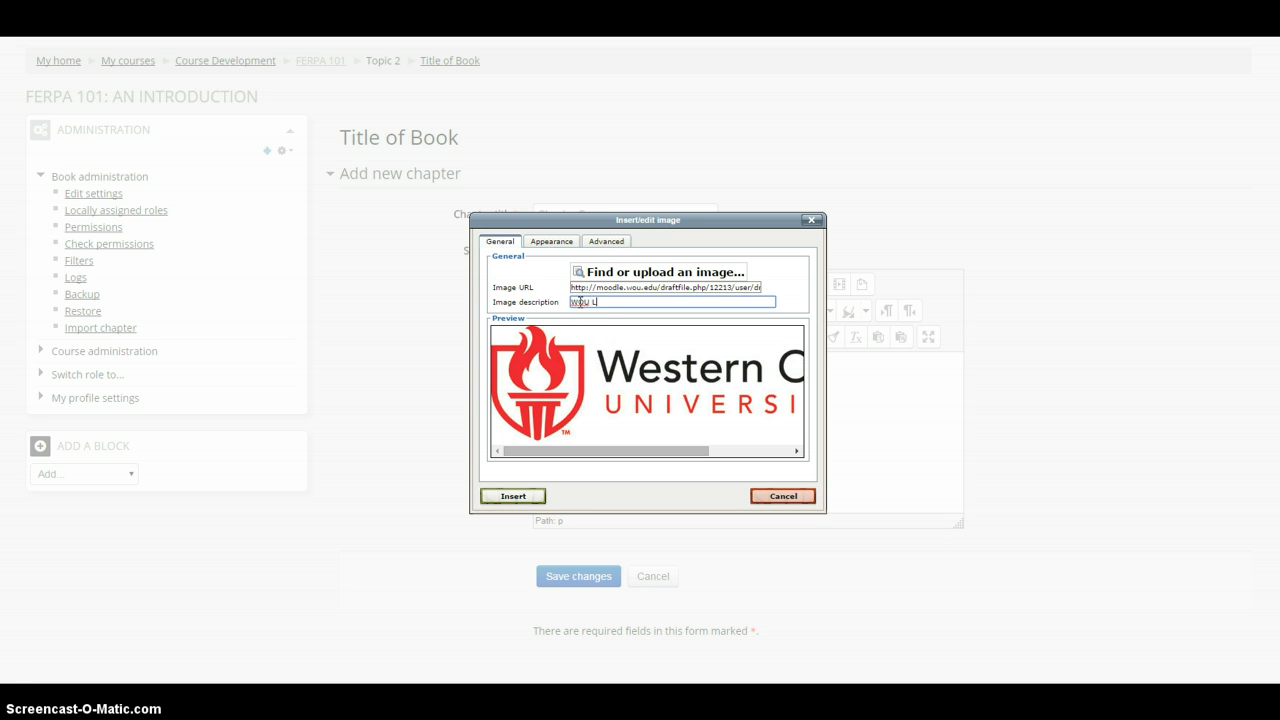
{"action": "left_click", "coordinate": [508, 497]}
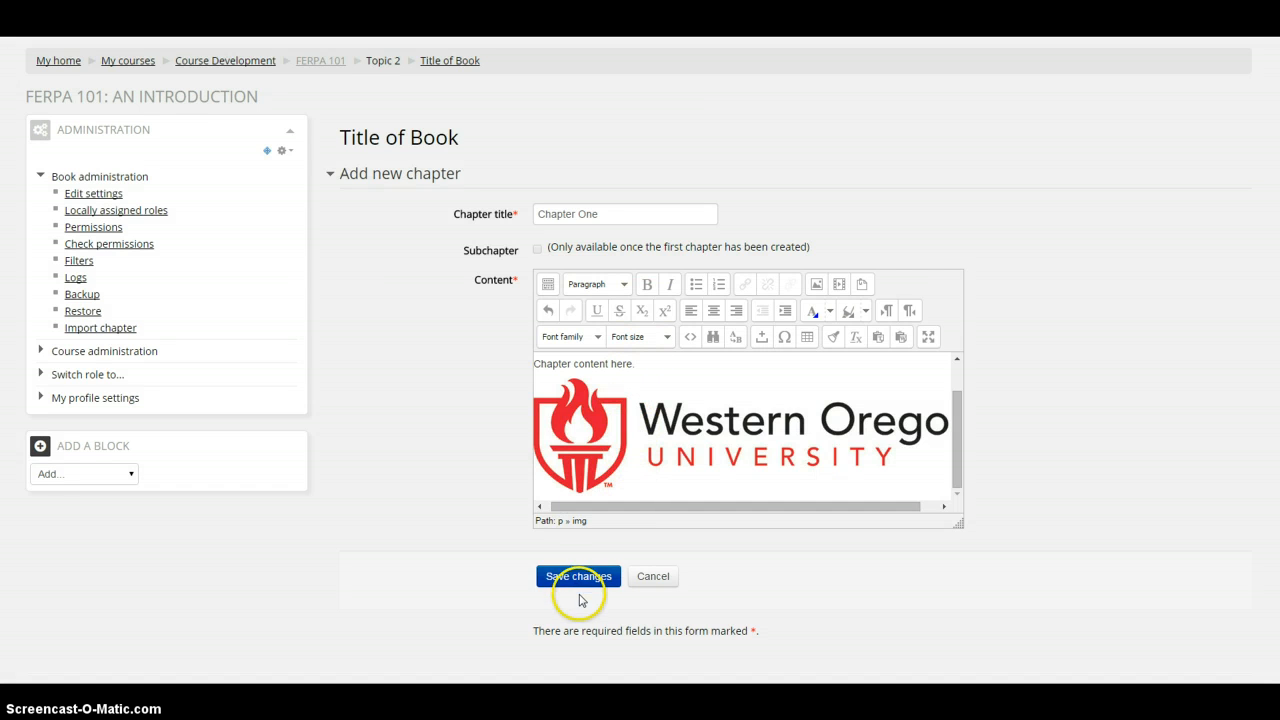
{"action": "left_click", "coordinate": [575, 578]}
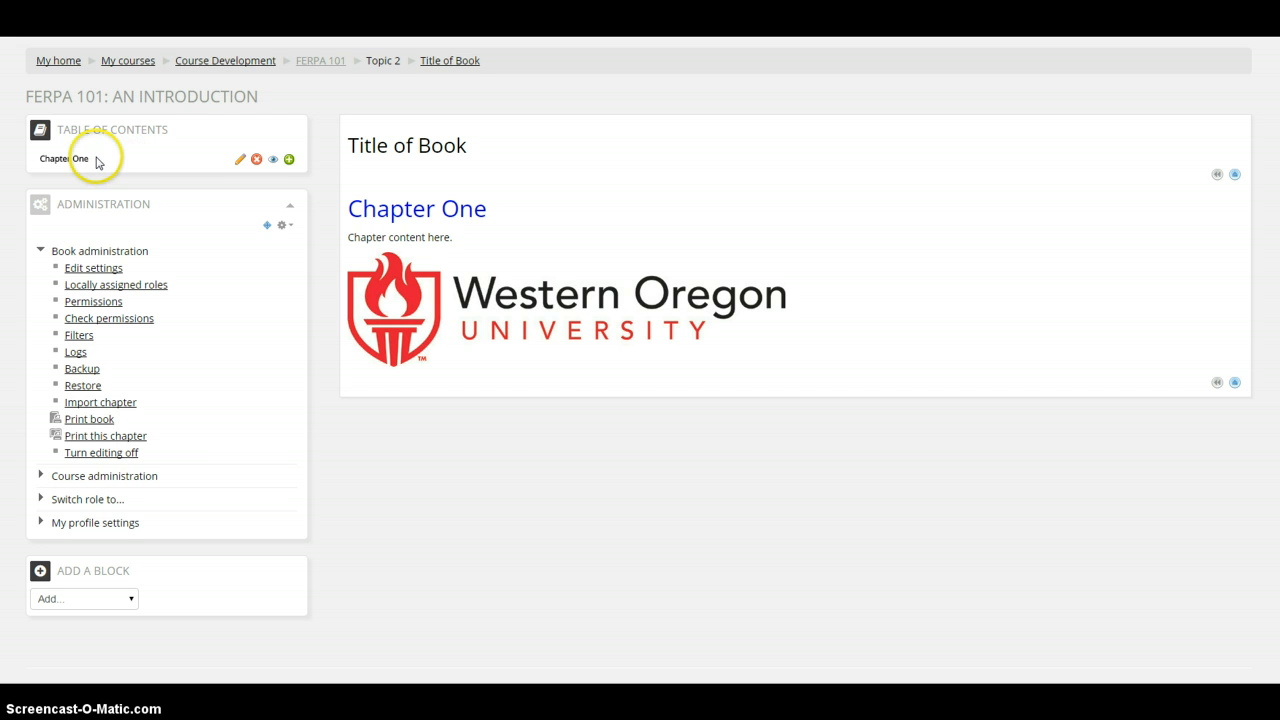
- Open Chapter One for editing and cancel without changes, and hide and show the chapter in the table of contents
{"action": "left_click", "coordinate": [240, 162]}
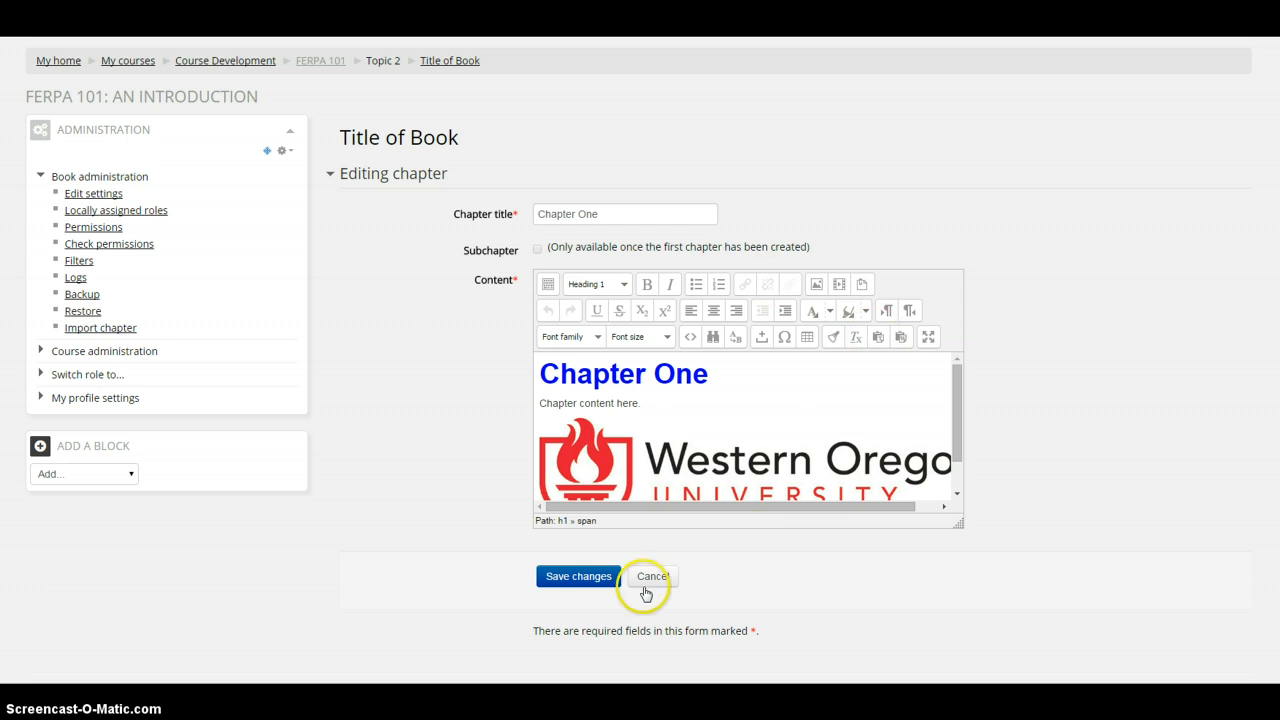
{"action": "left_click", "coordinate": [648, 584]}
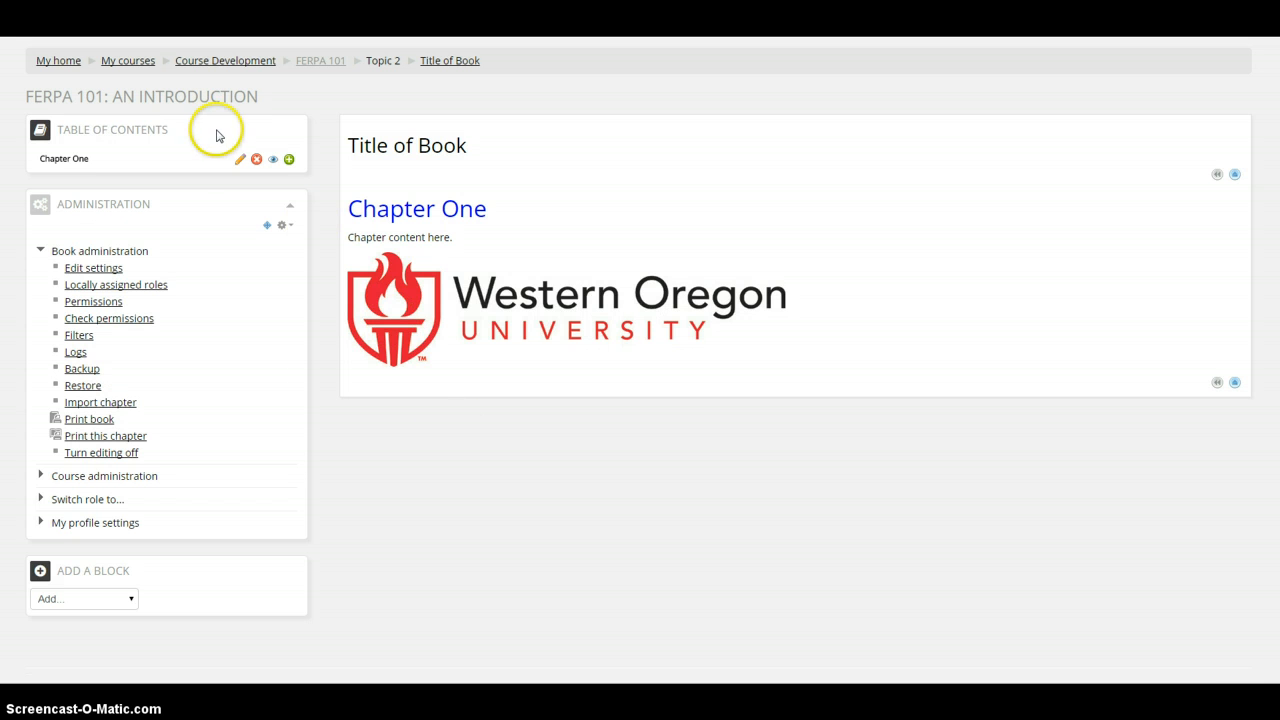
{"action": "left_click", "coordinate": [272, 160]}
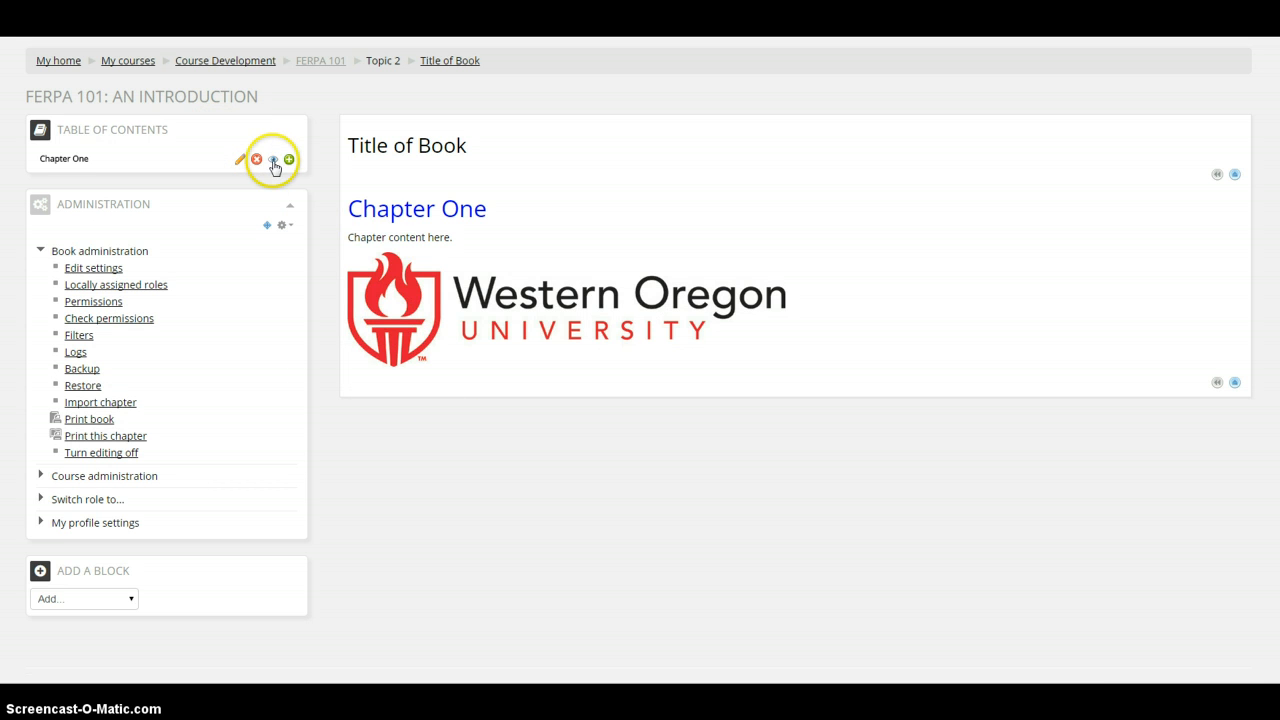
{"action": "left_click", "coordinate": [272, 161]}
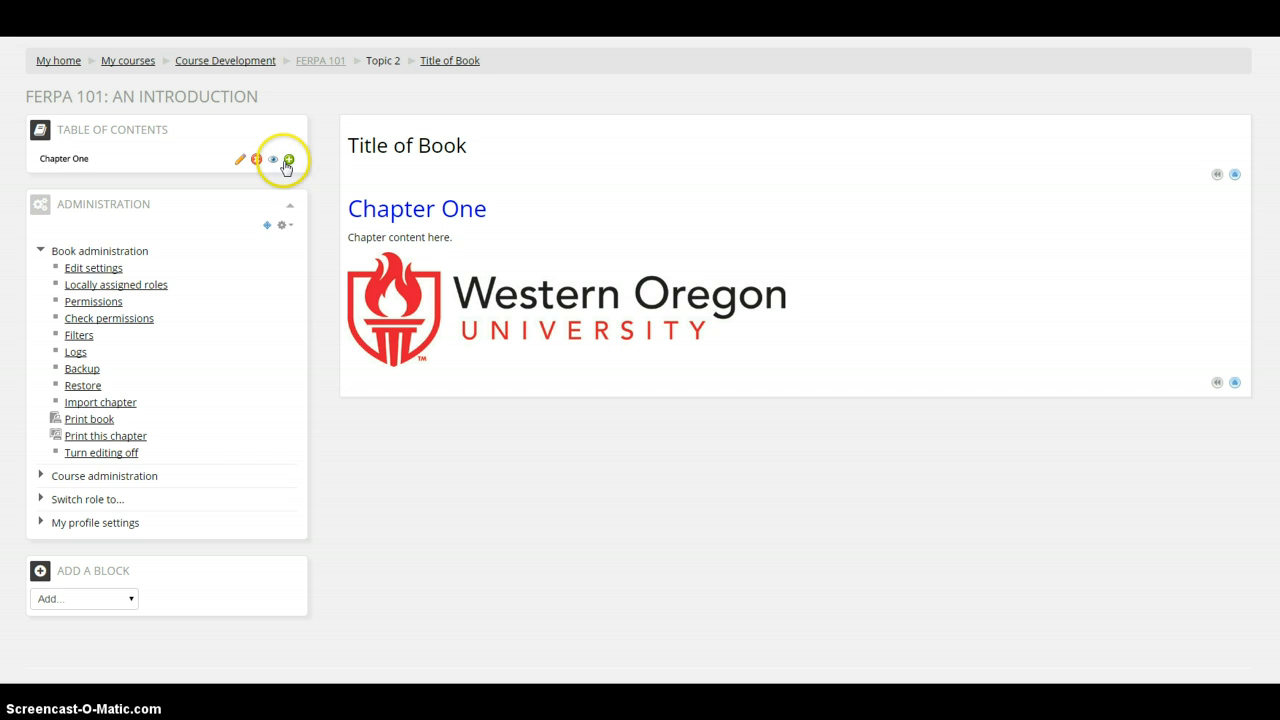
- Add a chapter after Chapter One titled "Chapter Two", with "Chapter Two" and "Add chapter content here." as separate content lines
{"action": "left_click", "coordinate": [288, 161]}
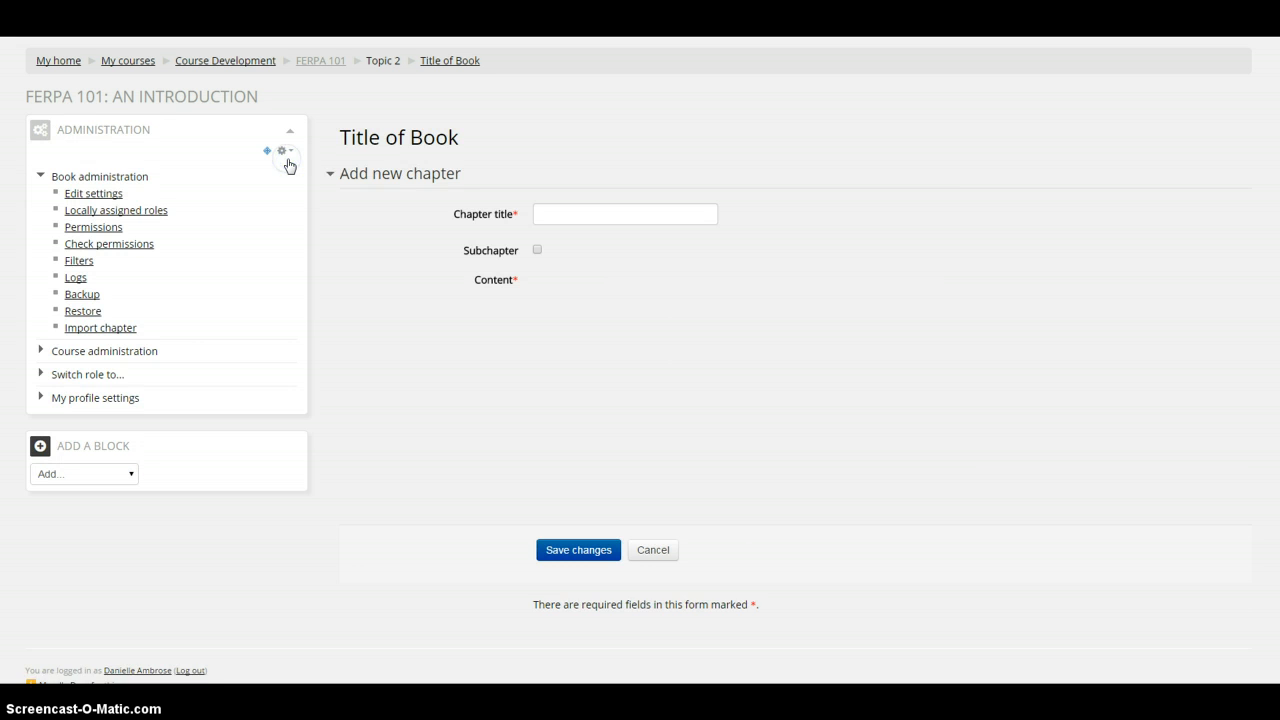
{"action": "left_click", "coordinate": [552, 213]}
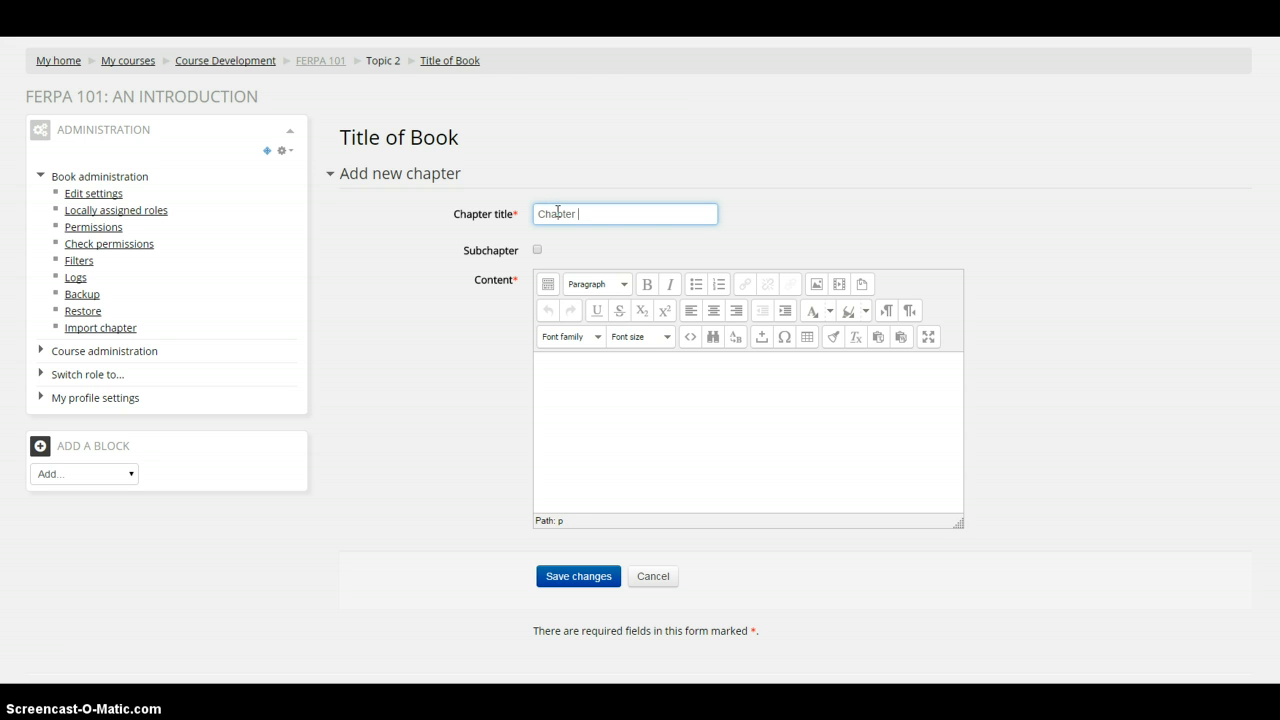
{"action": "left_click", "coordinate": [689, 380]}
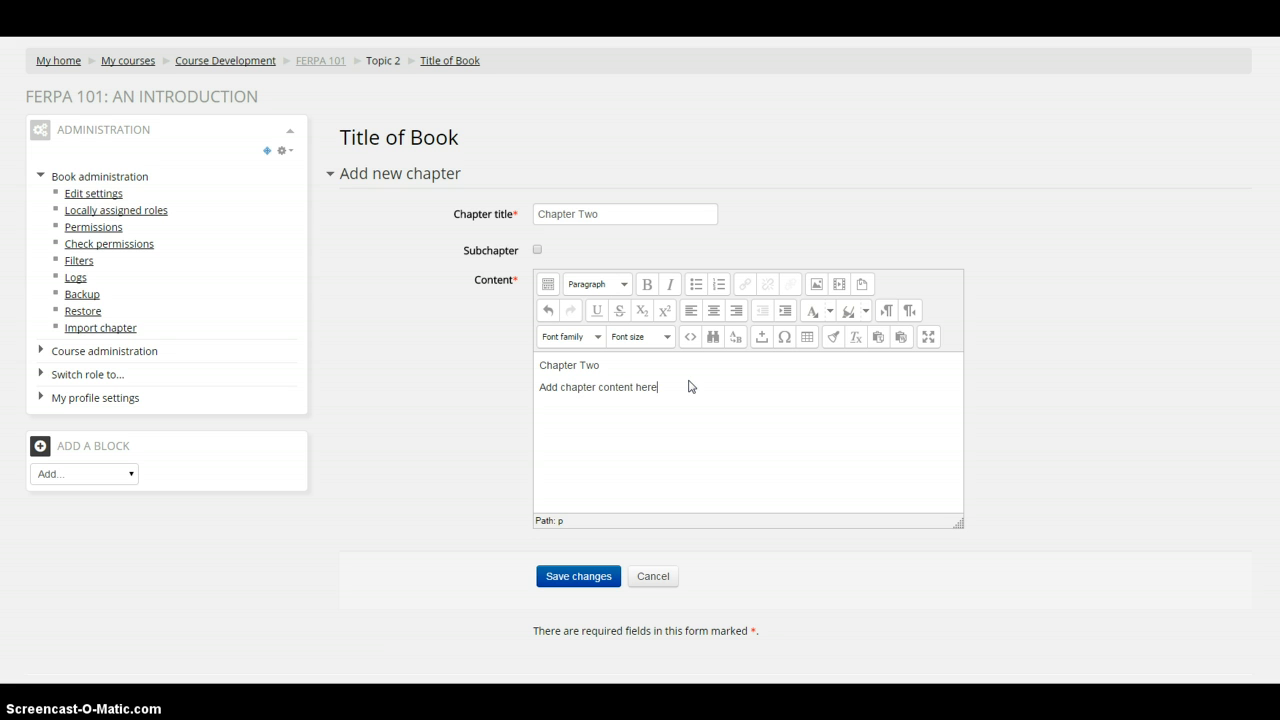
- Format the "Chapter Two" content line as Heading 1 with blue text, and save the chapter
{"action": "left_click_drag", "start_coordinate": [601, 365], "coordinate": [530, 366]}
{"action": "left_click", "coordinate": [622, 284]}
{"action": "left_click", "coordinate": [632, 379]}
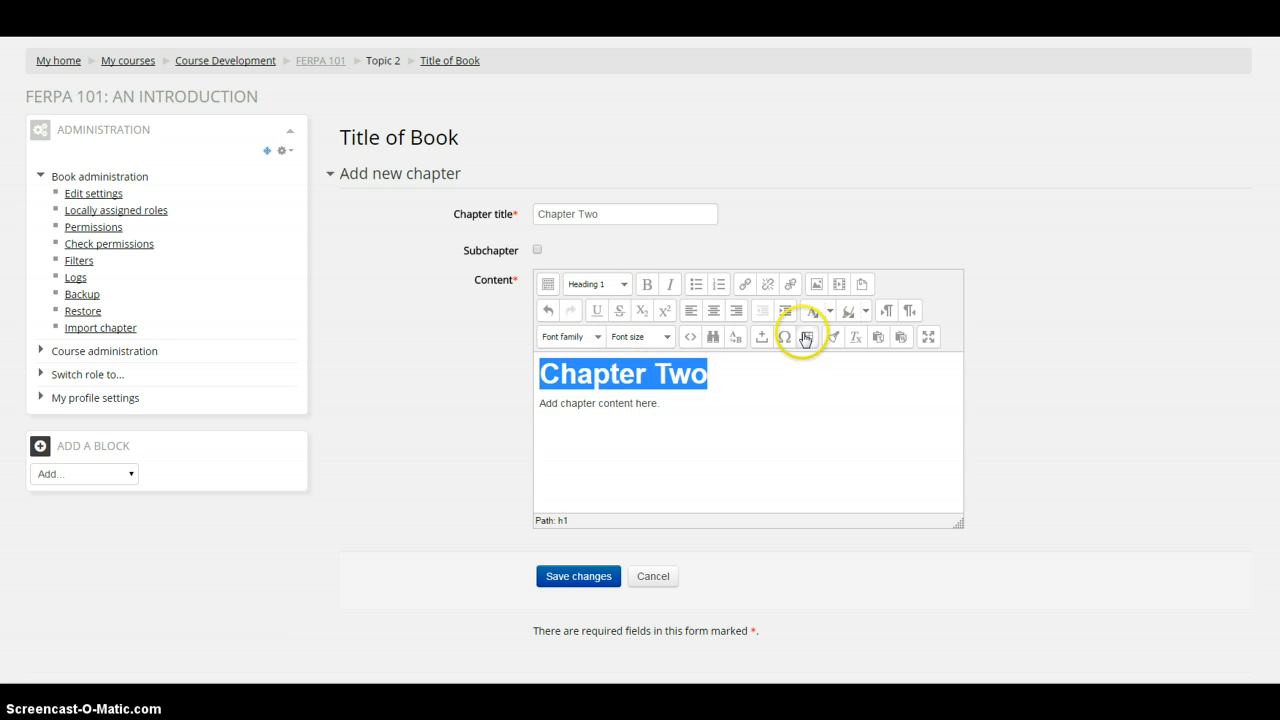
{"action": "left_click", "coordinate": [828, 312]}
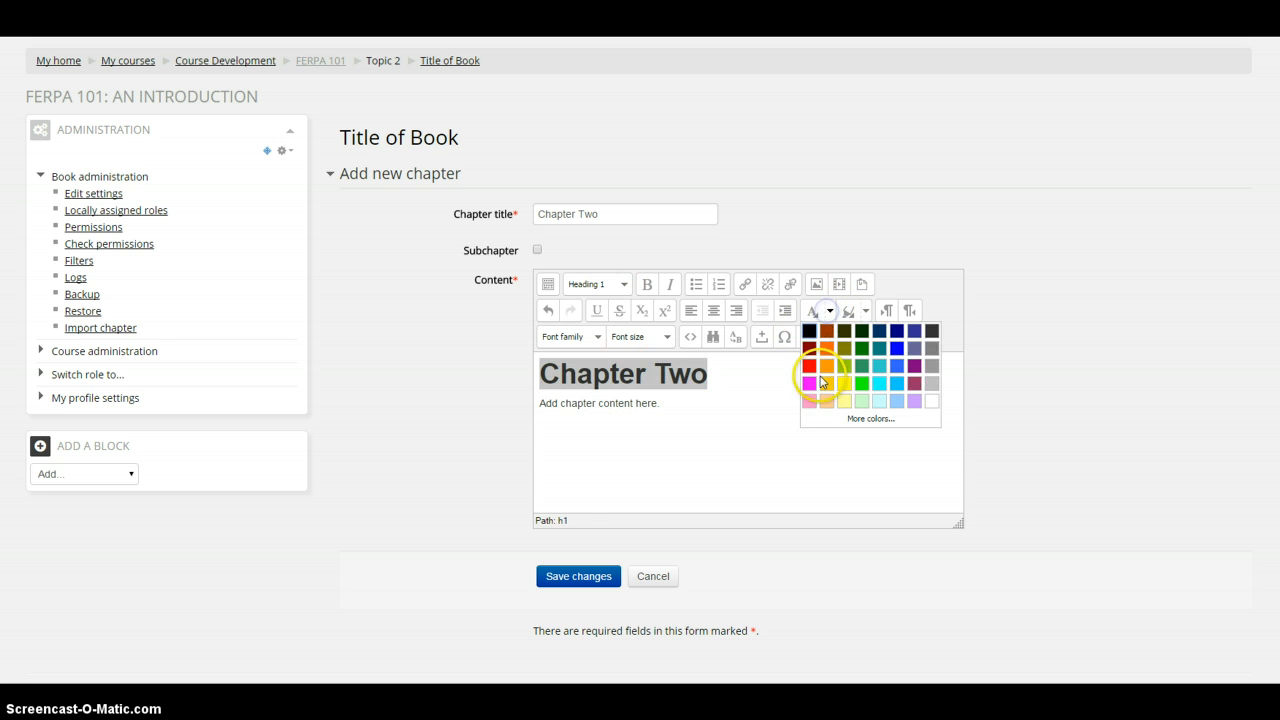
{"action": "left_click", "coordinate": [900, 346]}
{"action": "left_click", "coordinate": [630, 427]}
{"action": "left_click", "coordinate": [575, 576]}
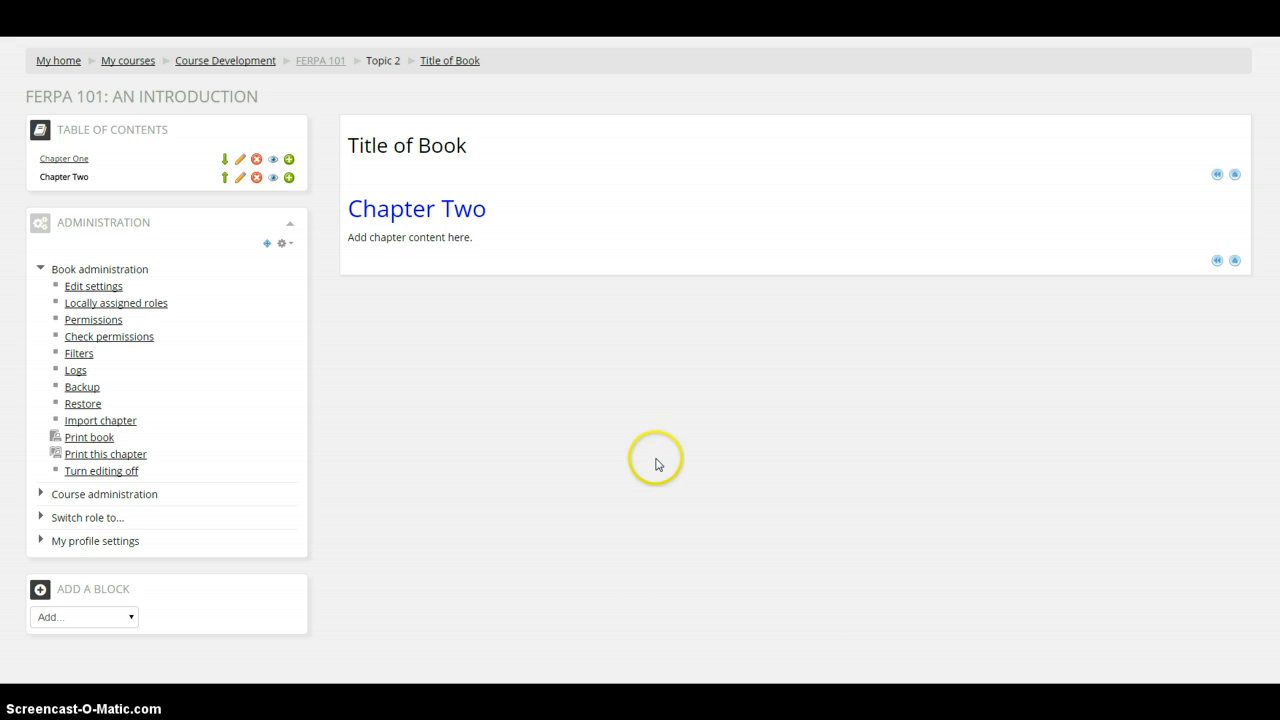
- Page between the two chapters, and move Chapter One below Chapter Two and back to first place
{"action": "left_click", "coordinate": [1217, 175]}
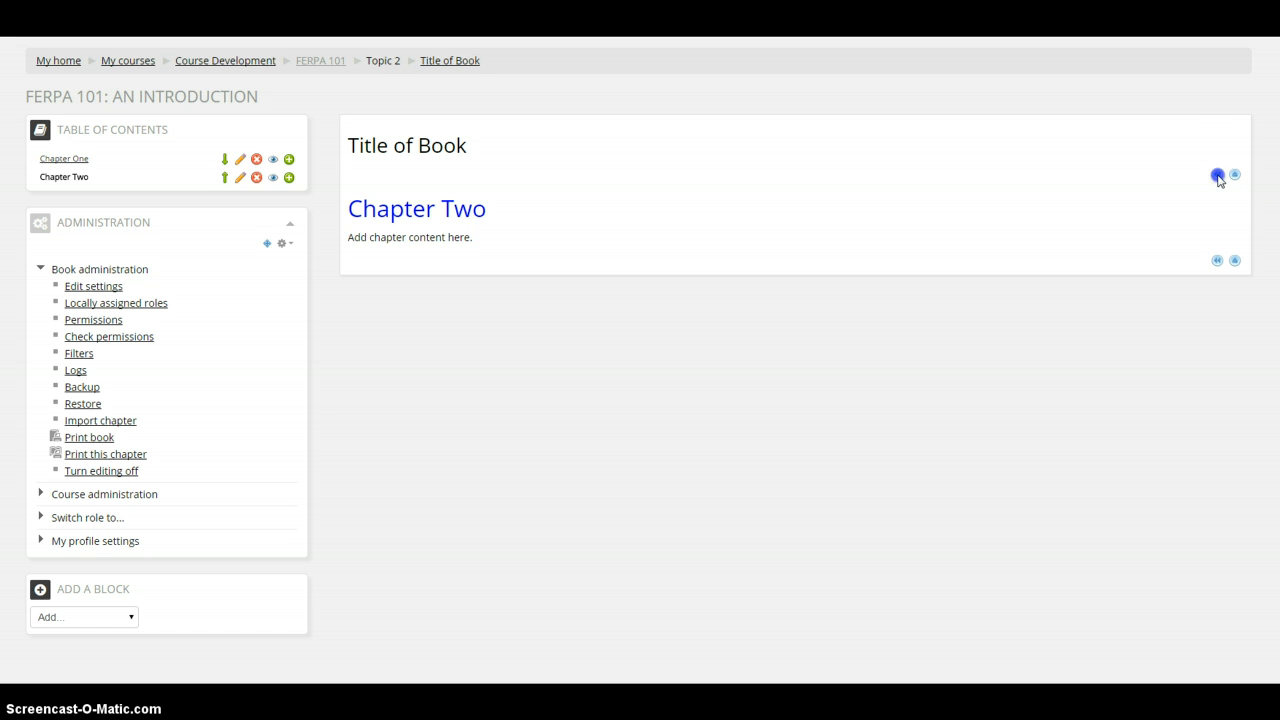
{"action": "left_click", "coordinate": [1235, 175]}
{"action": "left_click", "coordinate": [222, 161]}
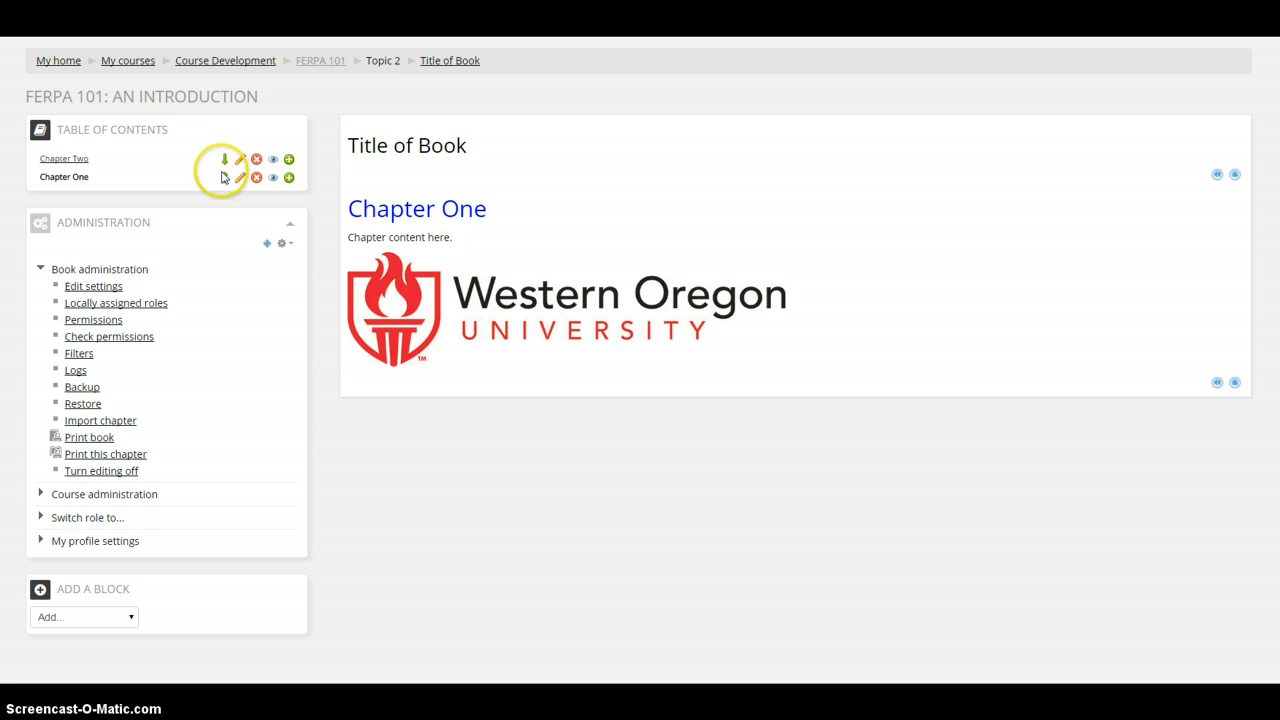
{"action": "left_click", "coordinate": [223, 179]}
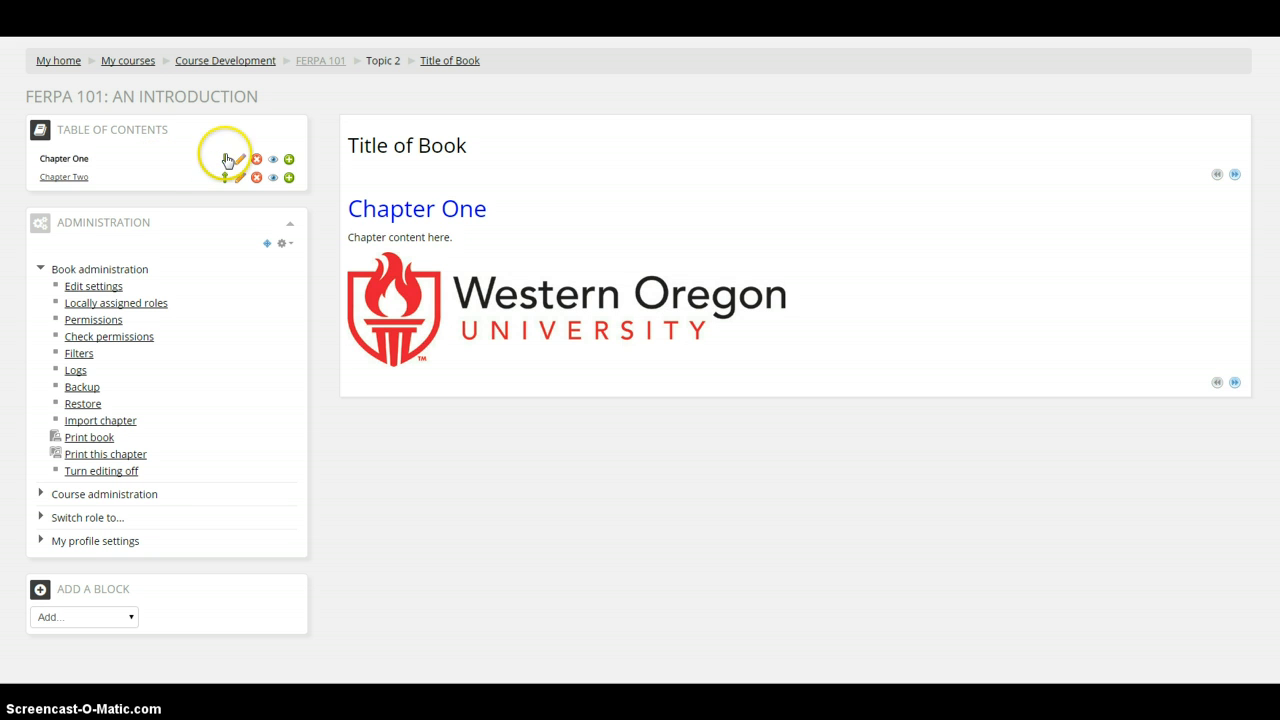
- Add a chapter after Chapter Two titled "Chapter Three", with "Chapter Three" and "Chapter content here." as separate content lines
{"action": "left_click", "coordinate": [288, 178]}
{"action": "left_click", "coordinate": [577, 216]}
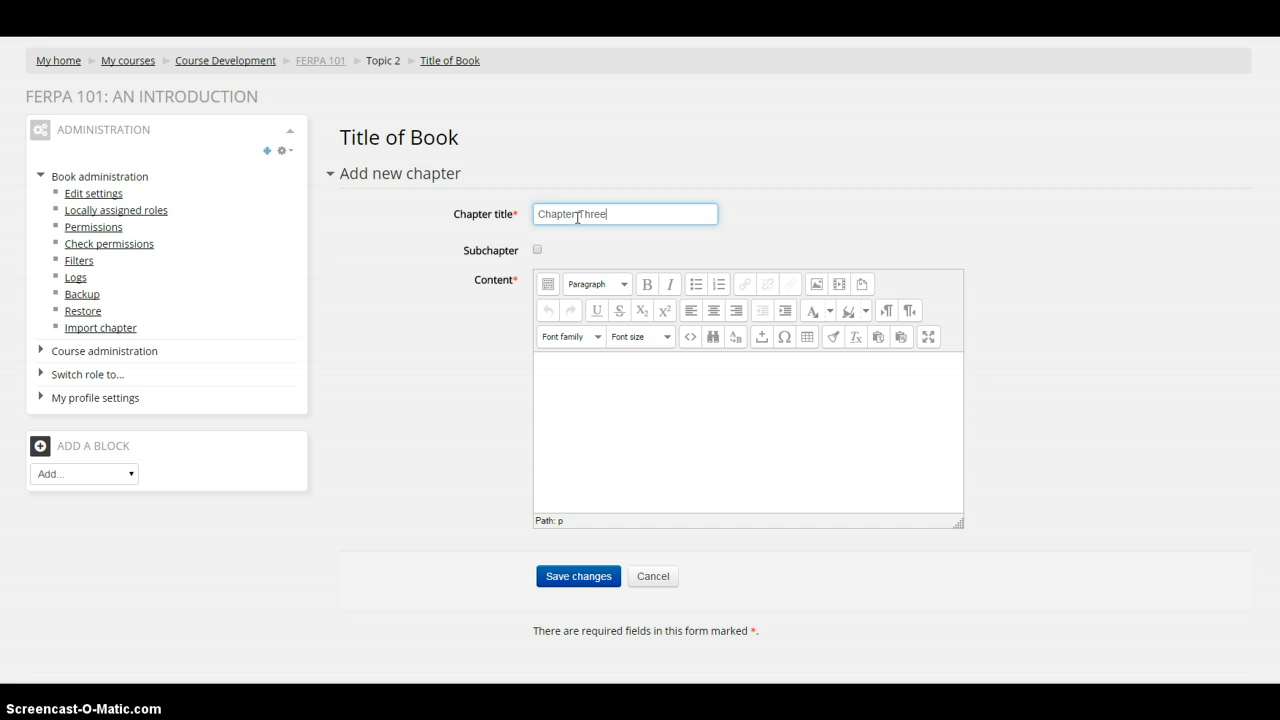
{"action": "left_click", "coordinate": [575, 402]}
{"action": "type", "text": "Chapter content here."}
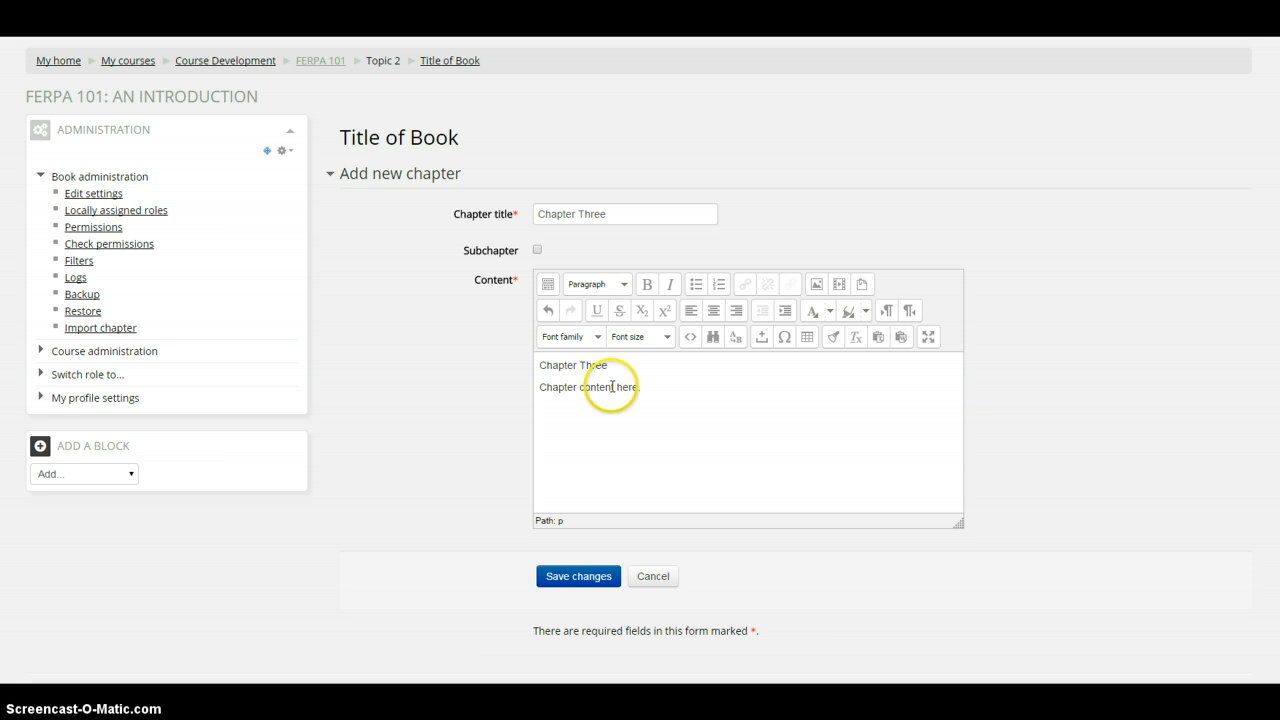
- Format the "Chapter Three" content line as Heading 1 with blue text, and save the chapter
{"action": "left_click_drag", "start_coordinate": [610, 366], "coordinate": [530, 367]}
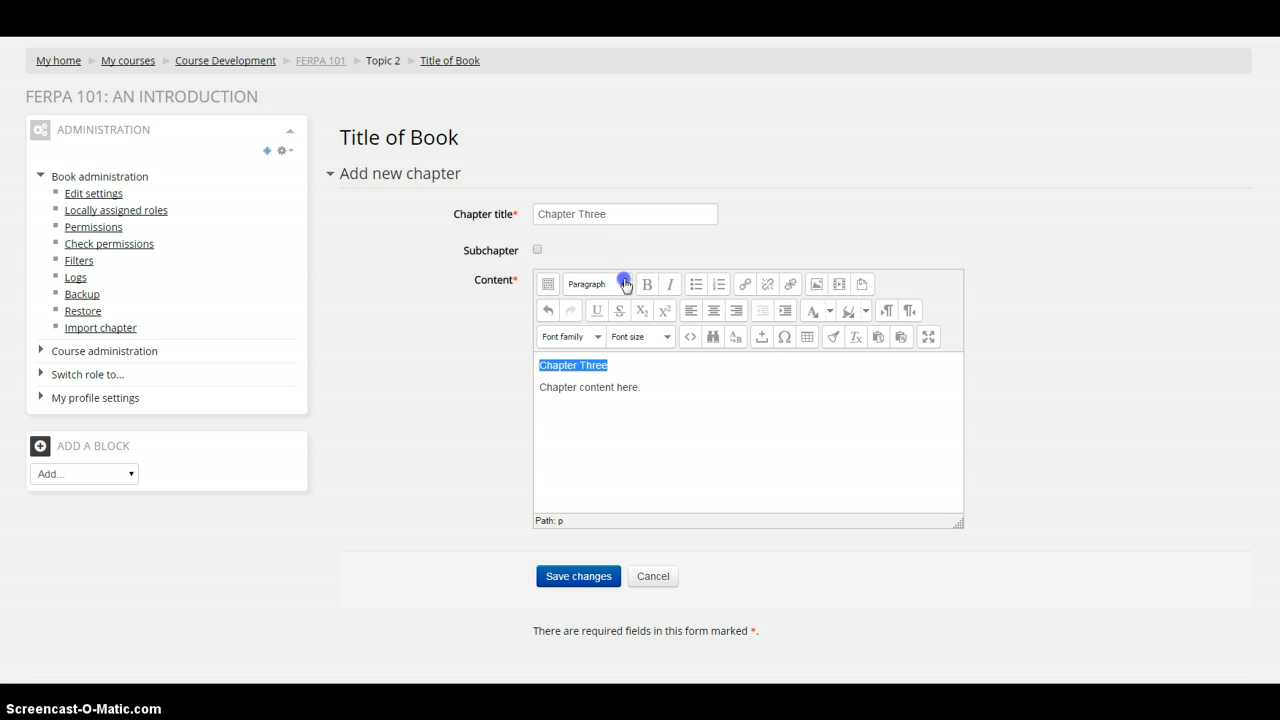
{"action": "left_click", "coordinate": [623, 281]}
{"action": "left_click", "coordinate": [630, 380]}
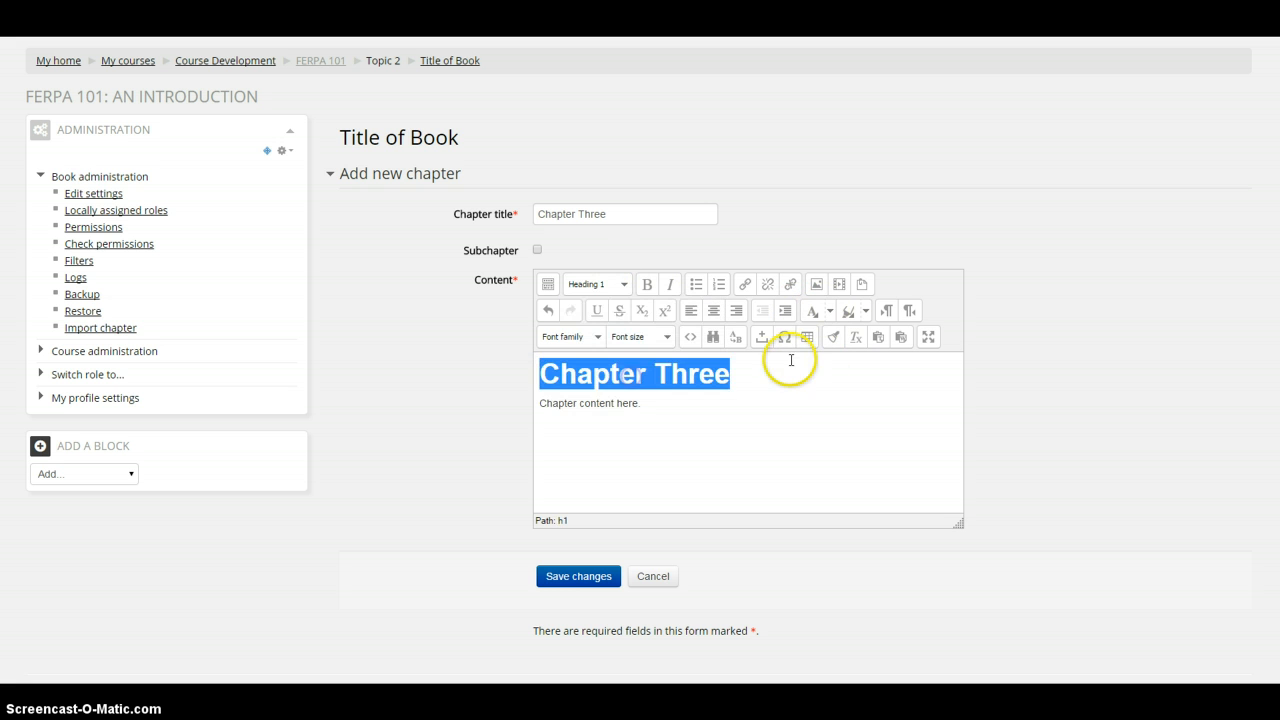
{"action": "left_click", "coordinate": [829, 311]}
{"action": "left_click", "coordinate": [899, 352]}
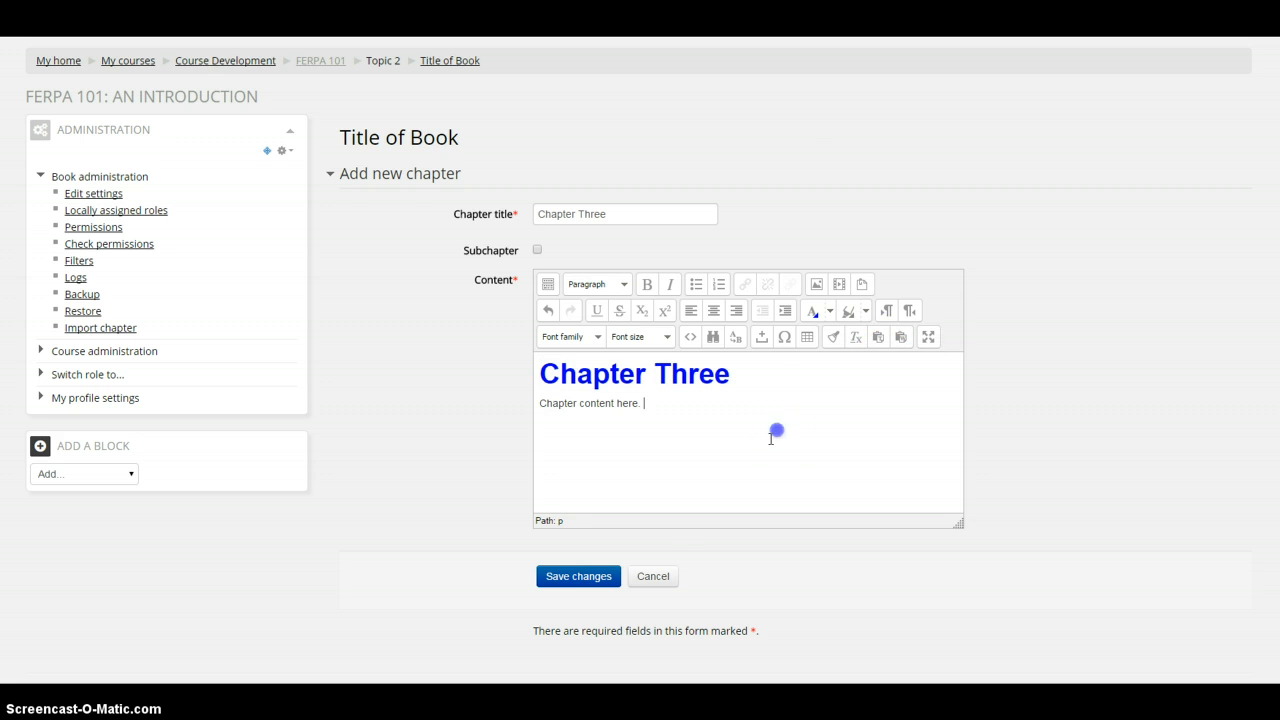
{"action": "left_click", "coordinate": [563, 576]}
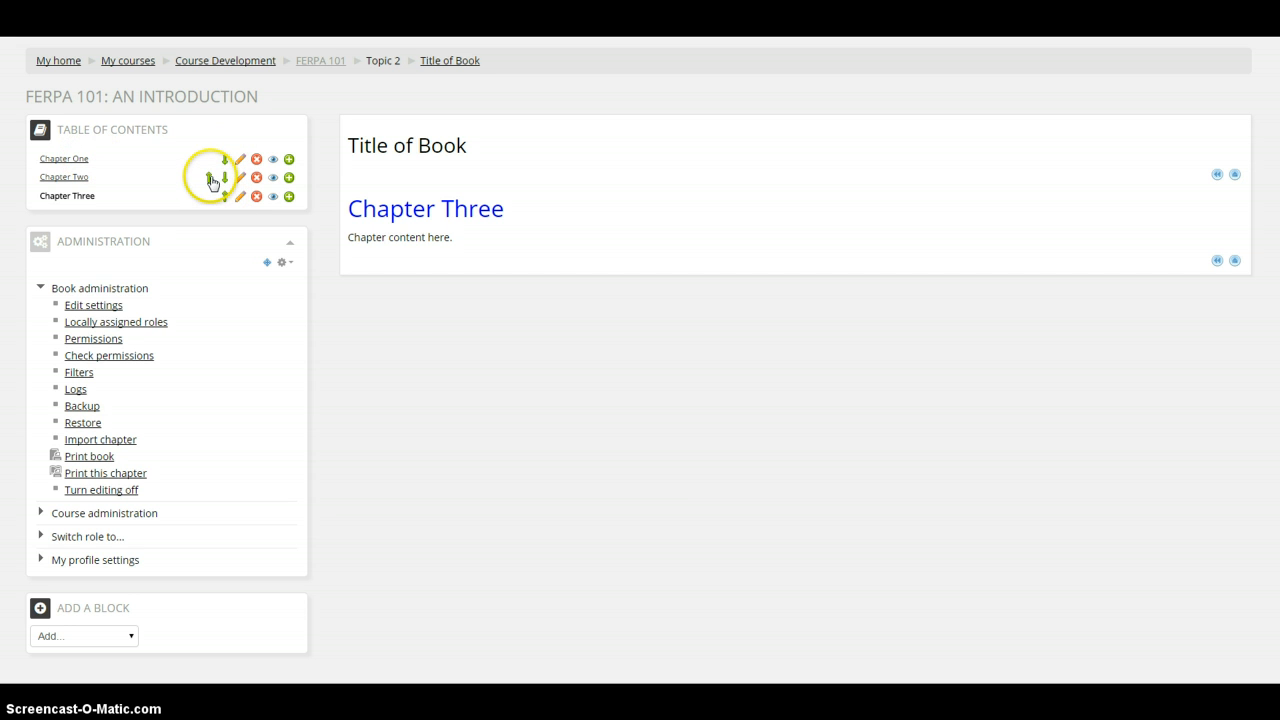
- Move Chapter Two up in the table of contents and back, and delete Chapter Three from the book
{"action": "left_click", "coordinate": [211, 180]}
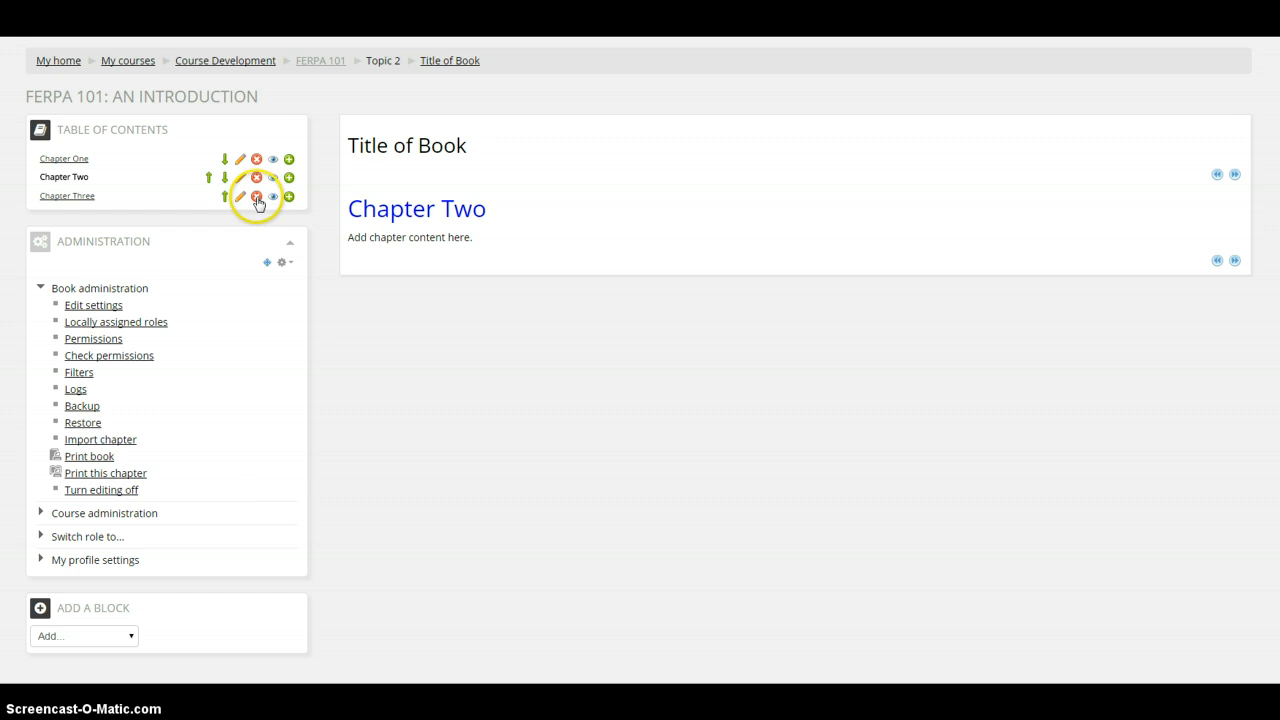
{"action": "left_click", "coordinate": [256, 196]}
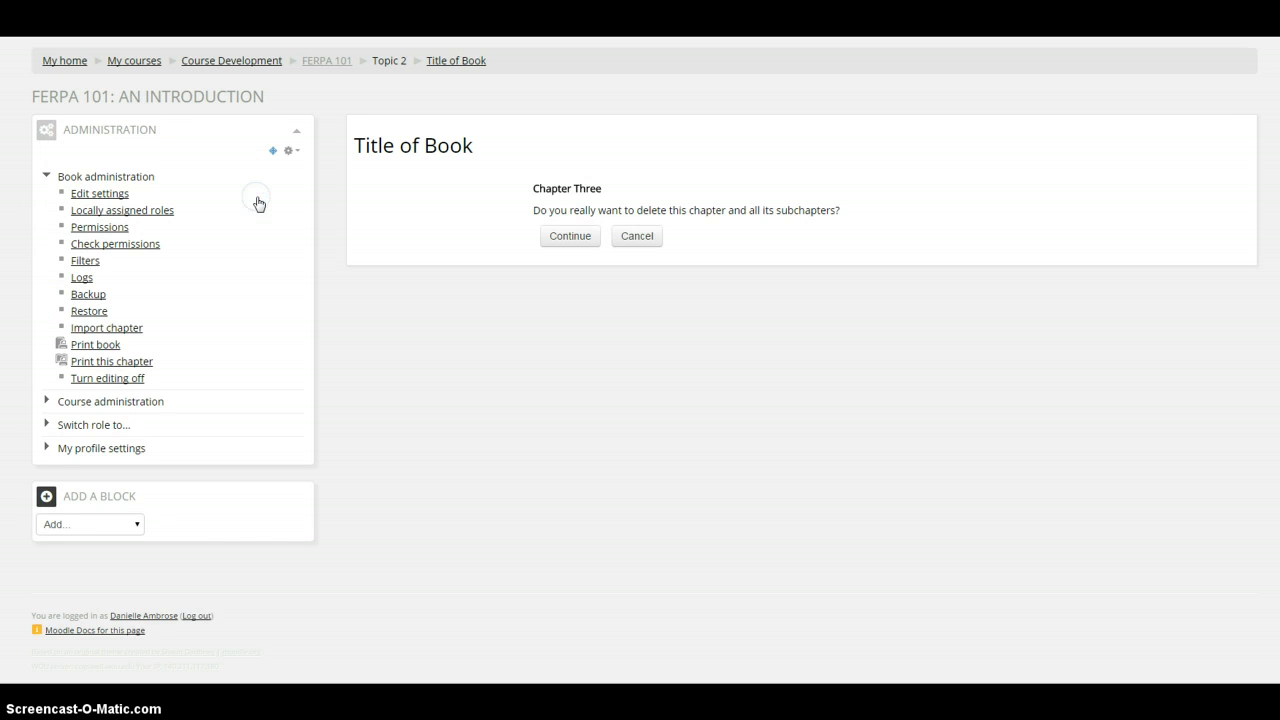
{"action": "left_click", "coordinate": [591, 239]}
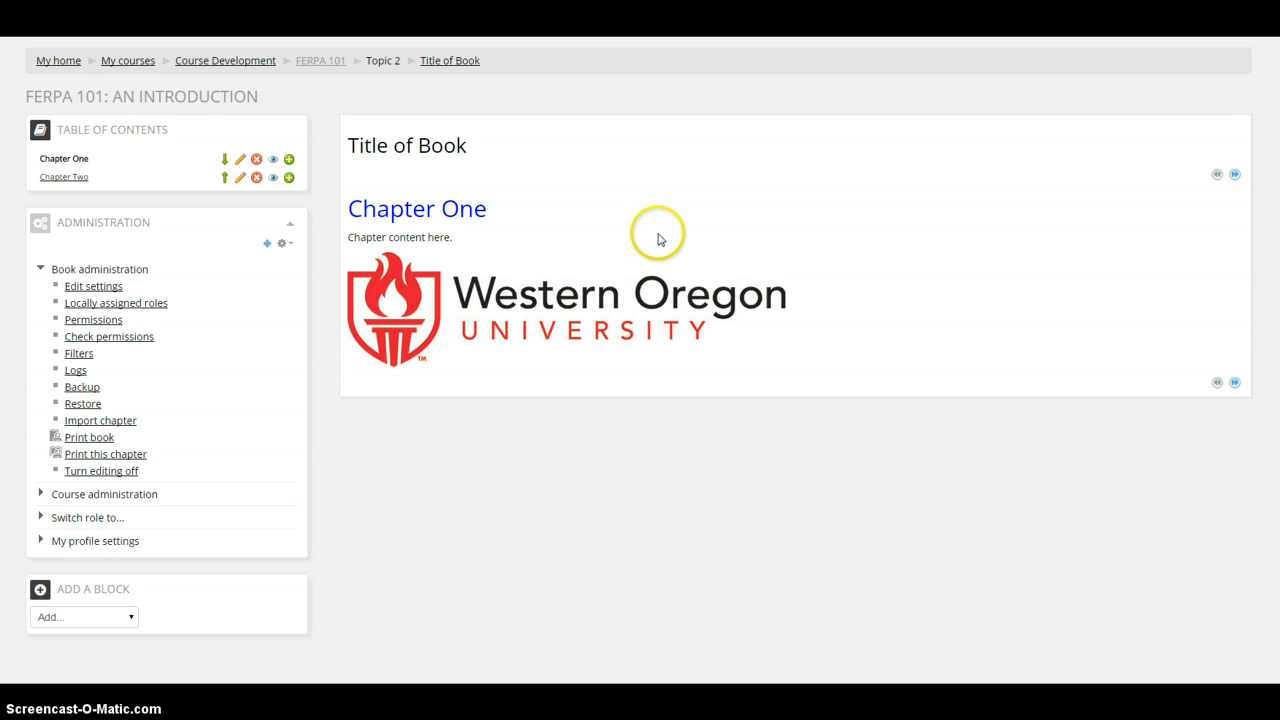
- Page forward to Chapter Two, exit the book, and locate Title of Book under Topic 2 on the course page
{"action": "left_click", "coordinate": [1236, 176]}
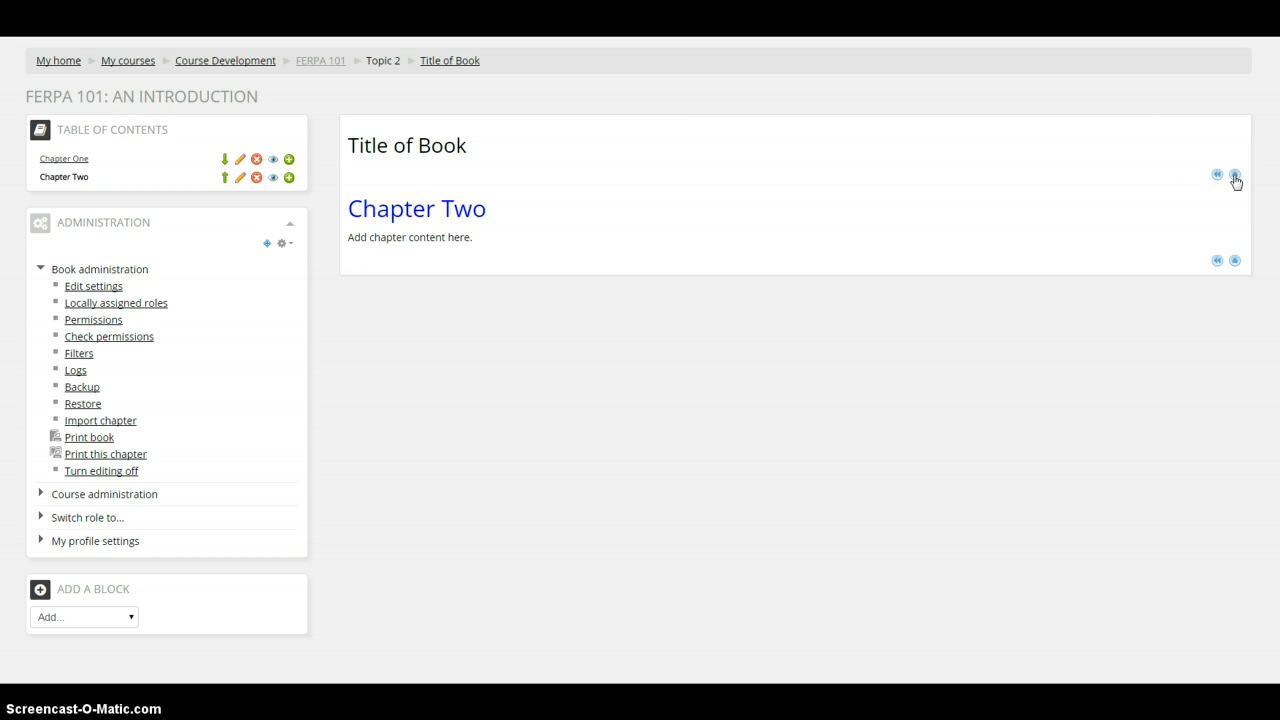
{"action": "left_click", "coordinate": [1236, 176]}
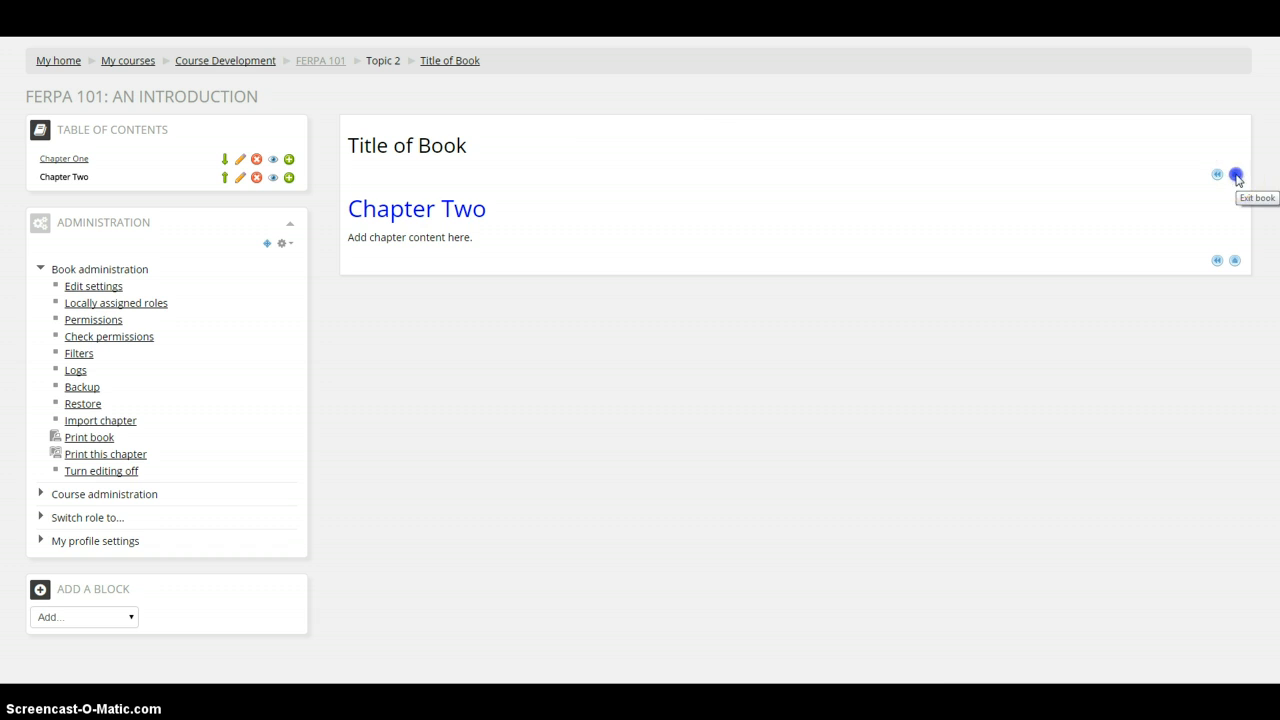
{"action": "scroll", "coordinate": [690, 262], "scroll_direction": "up", "scroll_amount": 2}
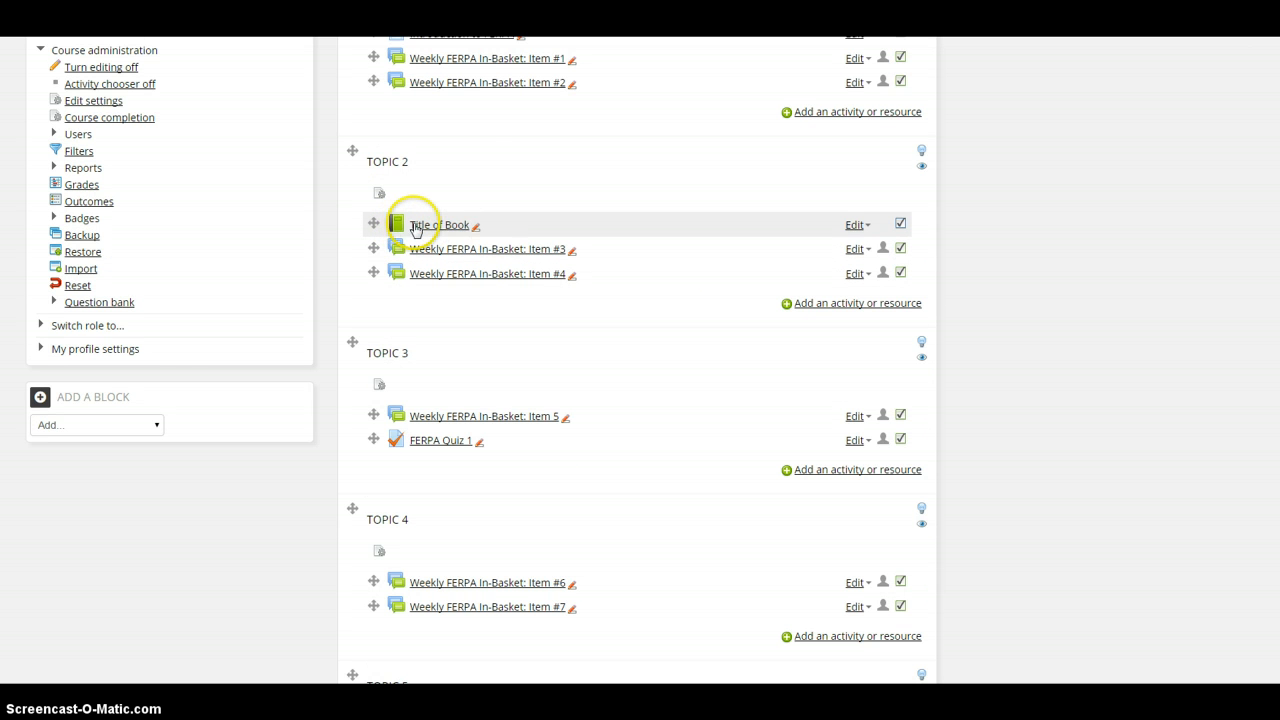
{"action": "scroll", "coordinate": [510, 233], "scroll_direction": "up", "scroll_amount": 2}
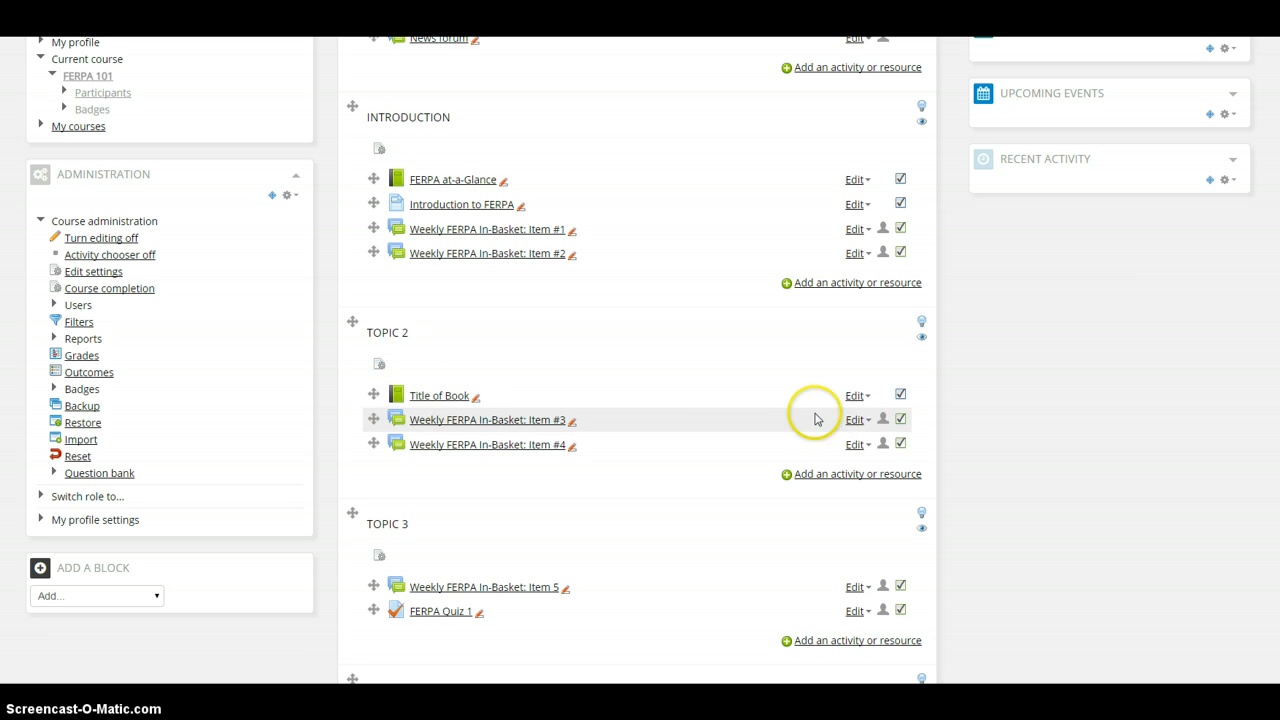
- Review the editing actions offered for Title of Book in Topic 2, from Edit settings to Delete, without applying any
{"action": "left_click", "coordinate": [858, 397]}
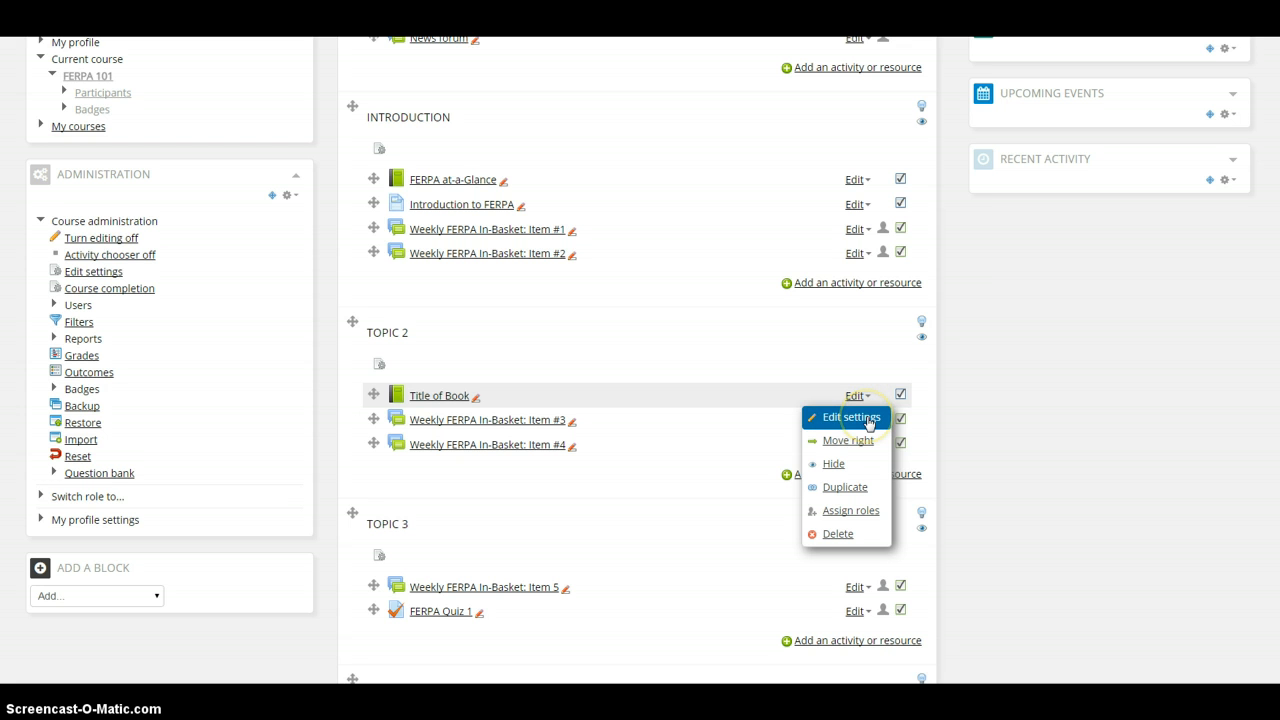
{"action": "left_click", "coordinate": [869, 421]}
{"action": "left_click", "coordinate": [869, 441]}
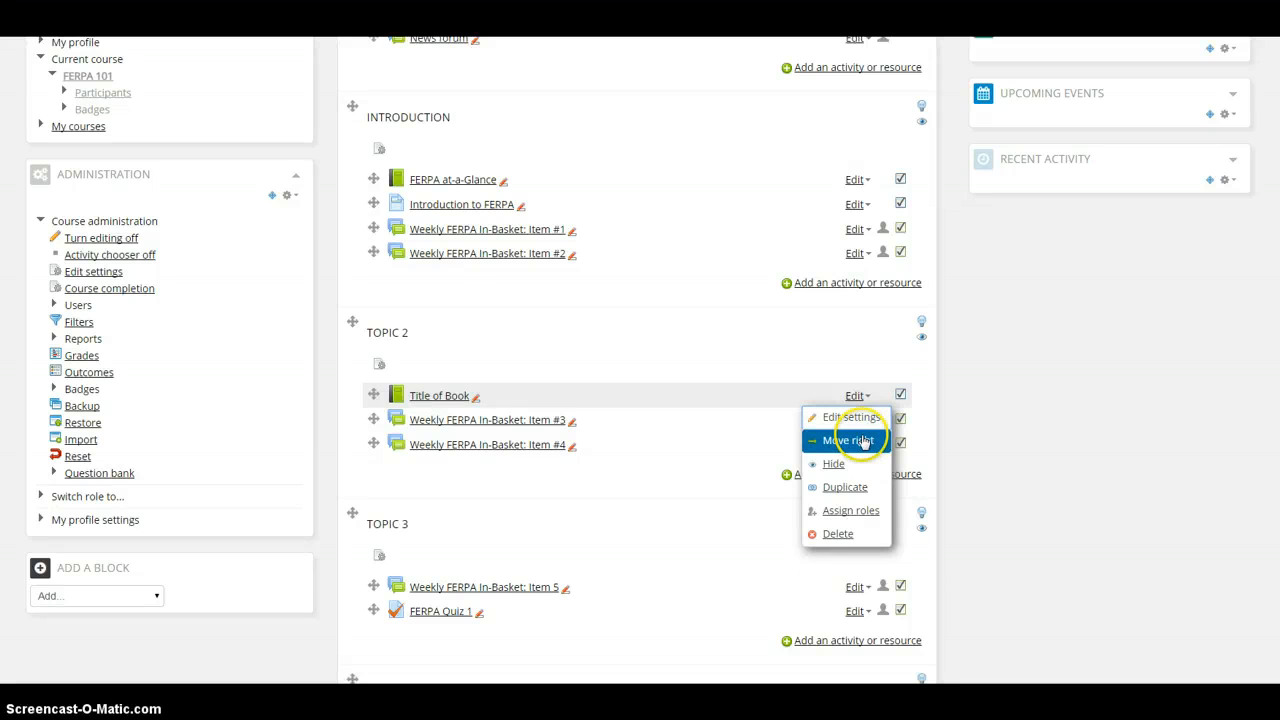
{"action": "left_click", "coordinate": [837, 469]}
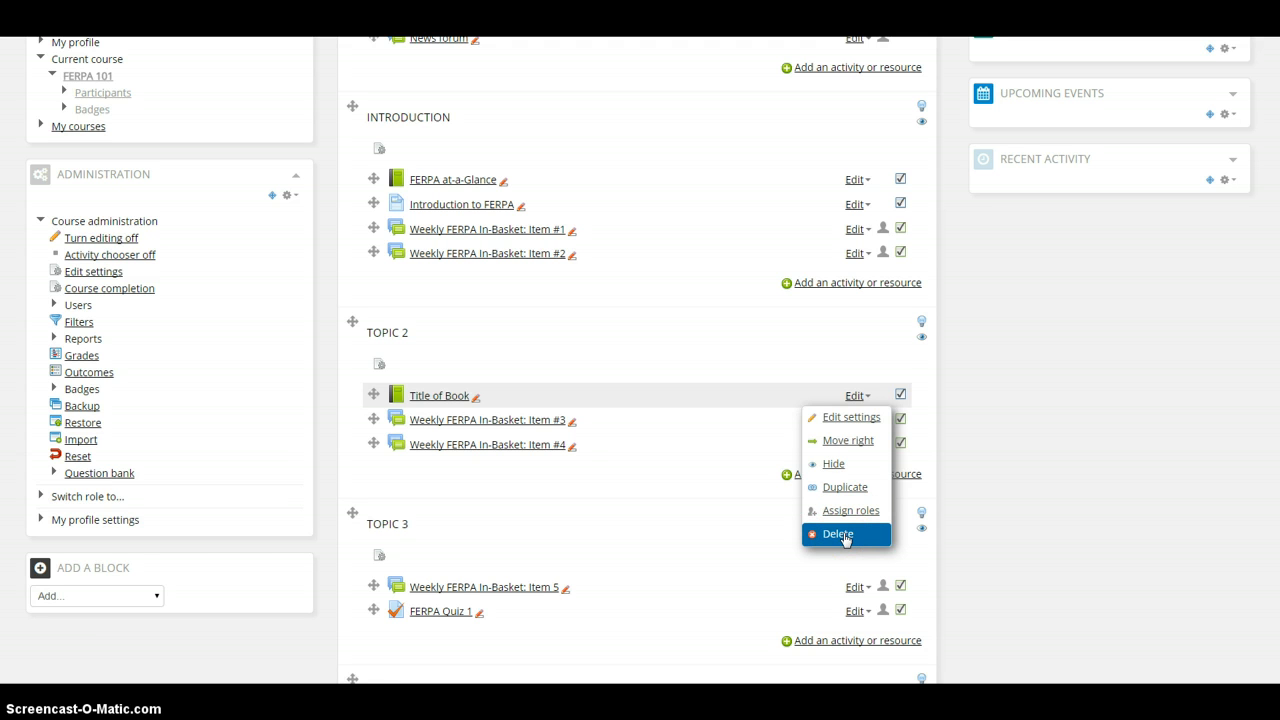
{"action": "left_click", "coordinate": [869, 396]}
{"action": "left_click", "coordinate": [888, 360]}
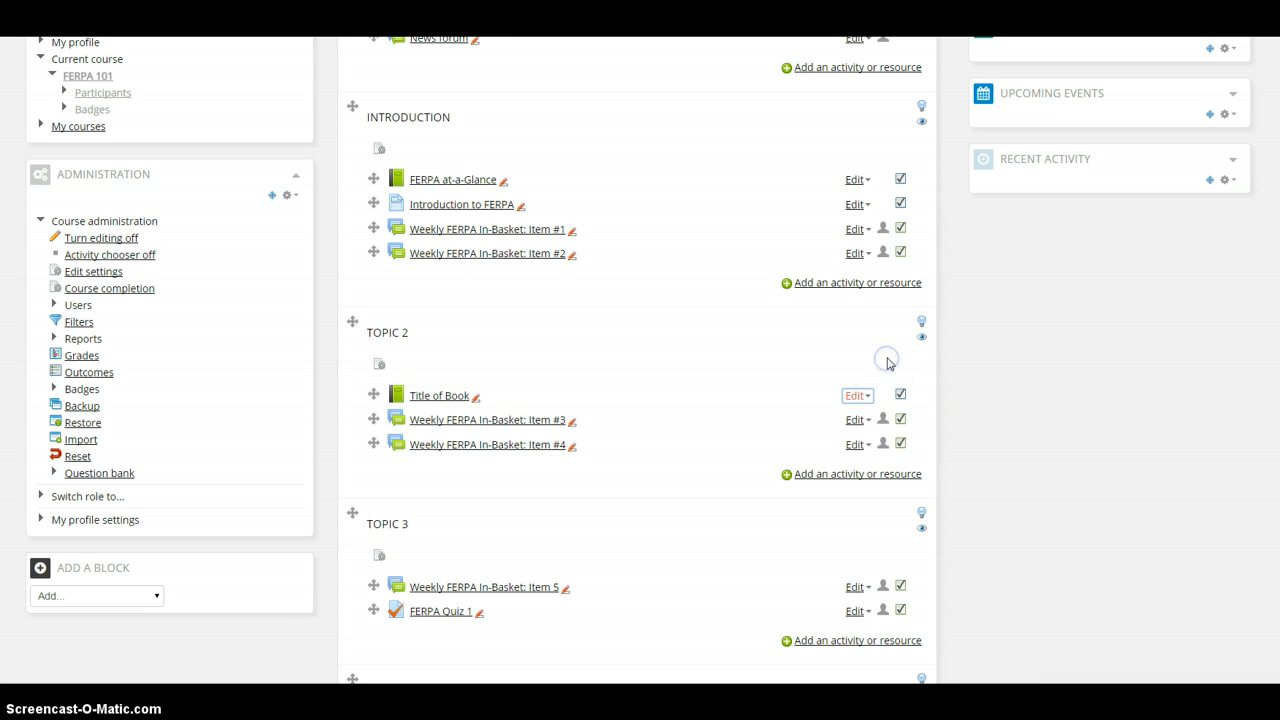